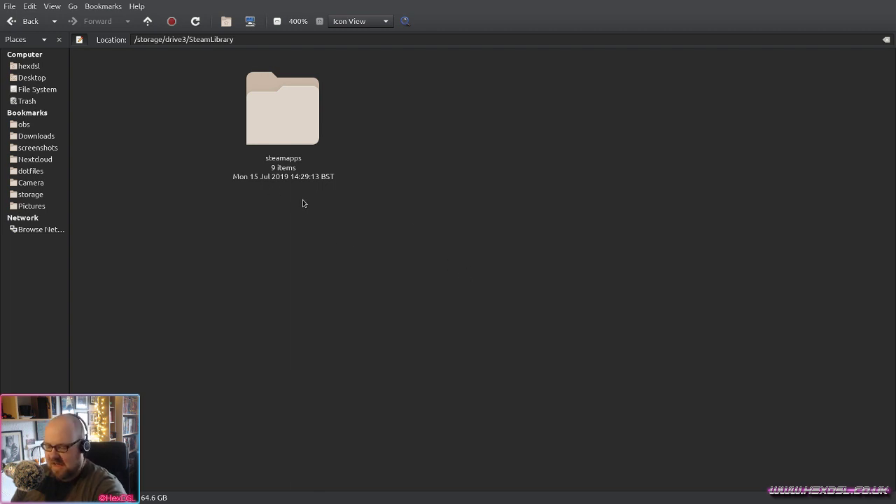
# Step: Switch to the web browser showing the NRaas Industries Mods List page
pyautogui.hotkey('alt', 'Tab')
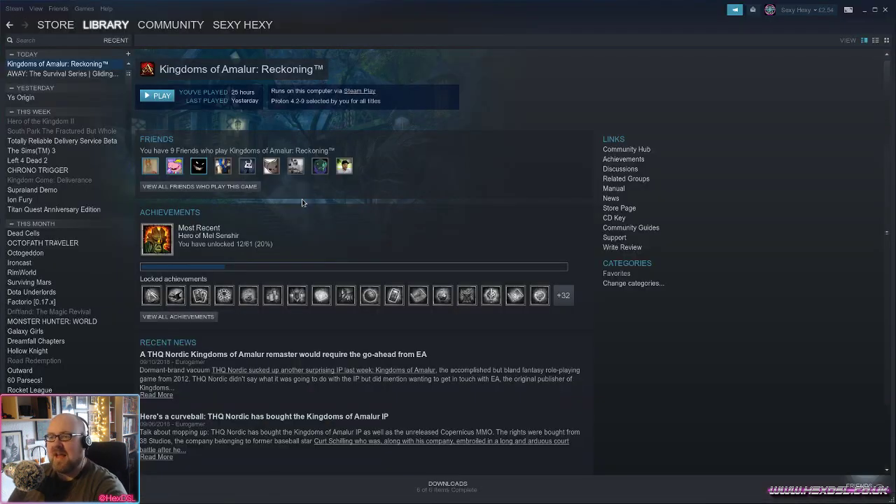
pyautogui.hotkey('alt', 'Tab')
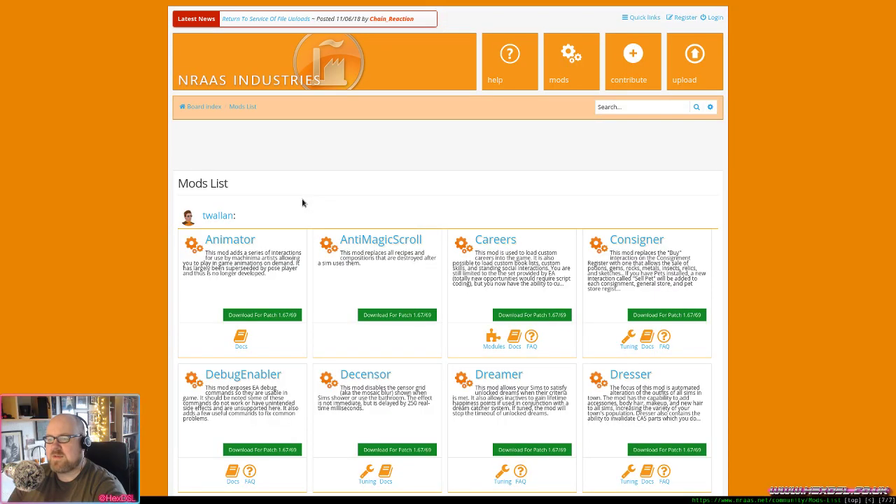
pyautogui.hotkey('alt', 'Tab')
pyautogui.hotkey('alt', 'Tab')
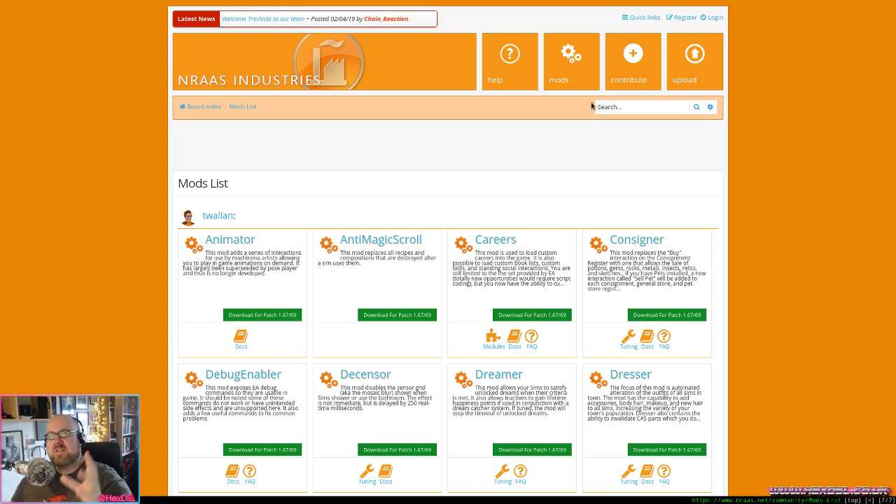
# Step: Look through the Mods List from Animator down to the Porter and Relativity rows, including the MasterController entry
pyautogui.scroll(-1, 345, 229)
pyautogui.scroll(1, 345, 229)
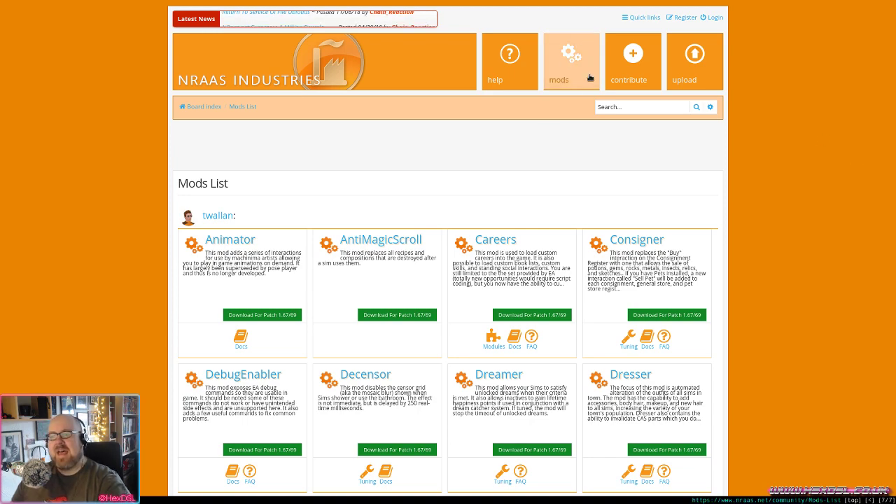
pyautogui.scroll(-3, 551, 184)
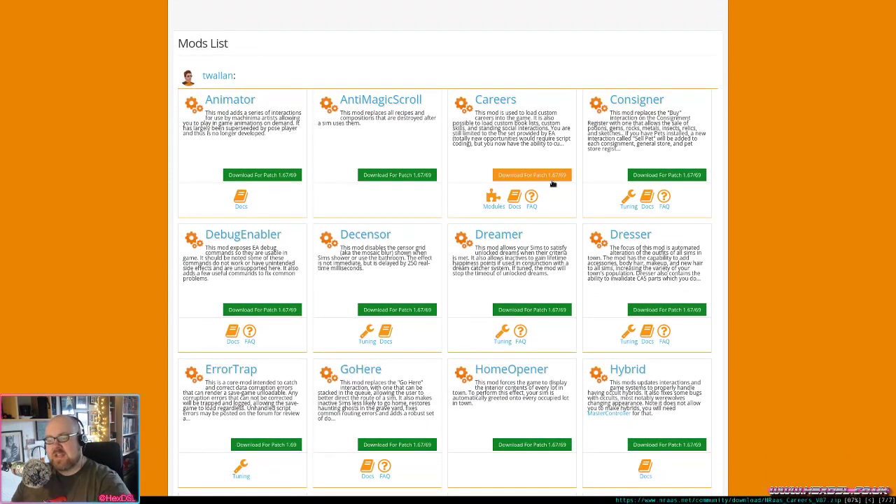
pyautogui.scroll(-3, 552, 182)
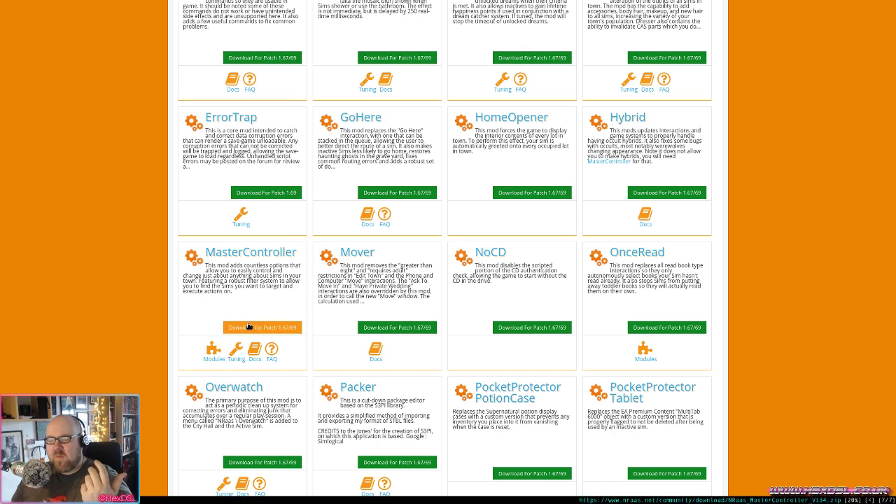
pyautogui.scroll(-2, 256, 311)
pyautogui.scroll(-2, 249, 315)
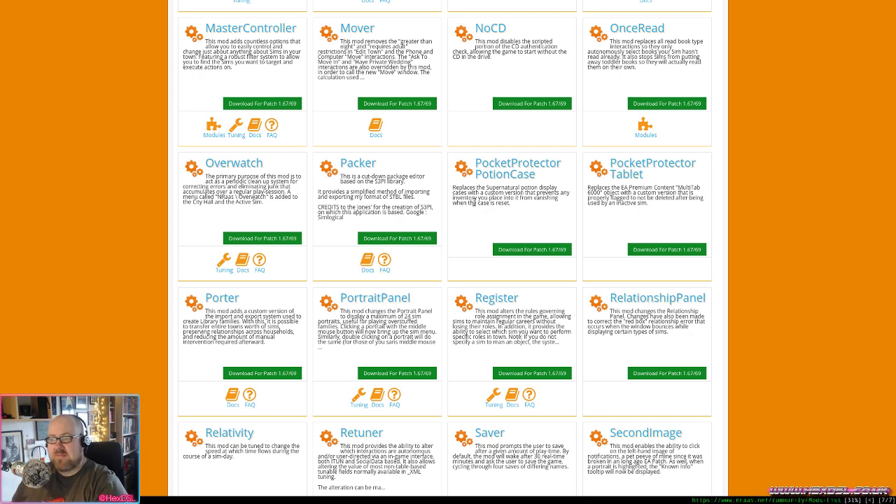
pyautogui.scroll(-1, 479, 186)
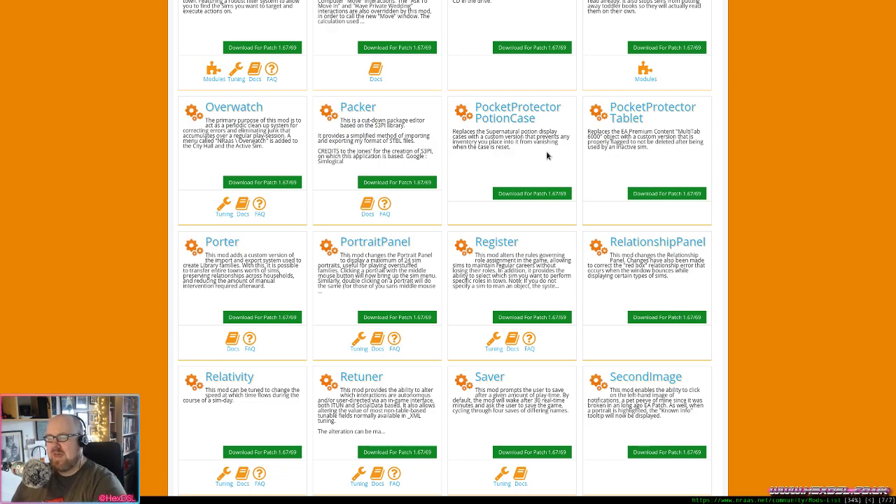
pyautogui.scroll(-1, 567, 208)
pyautogui.scroll(2, 569, 209)
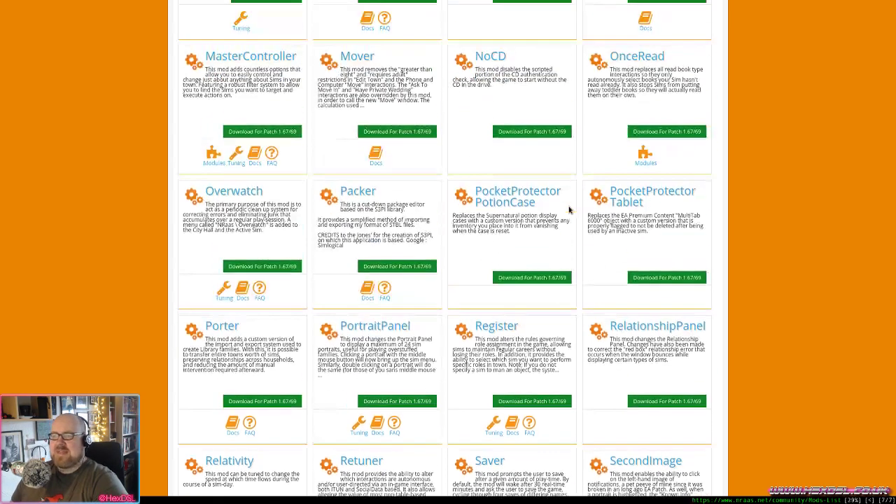
pyautogui.scroll(4, 569, 209)
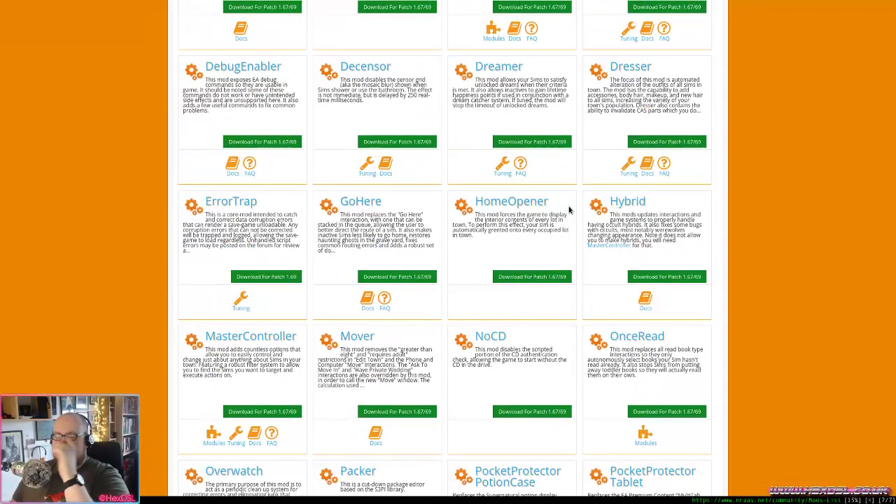
pyautogui.scroll(4, 569, 209)
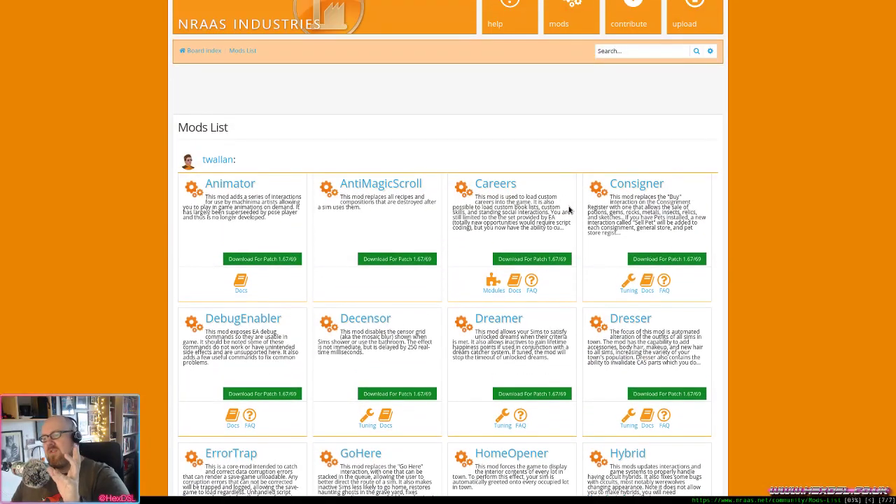
# Step: Examine the descriptions of individual Sims 3 mods in the list, especially ErrorTrap and Overwatch
pyautogui.scroll(-2, 568, 209)
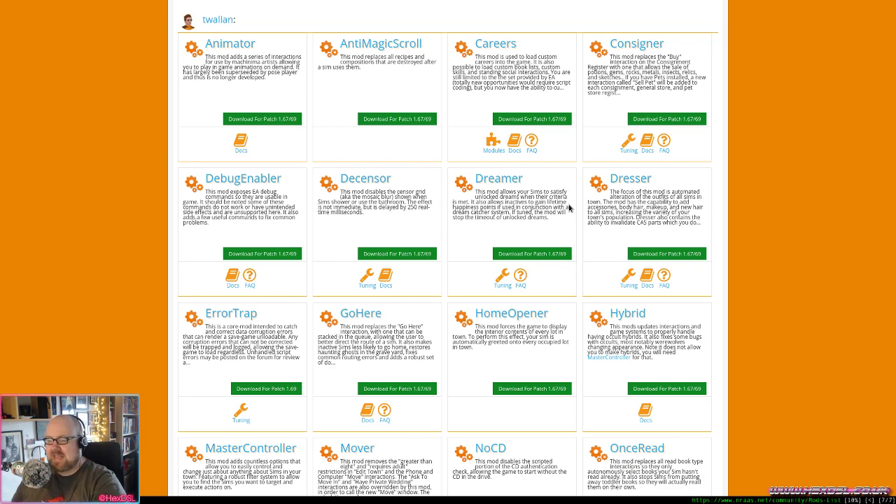
pyautogui.scroll(-1, 568, 206)
pyautogui.scroll(1, 708, 192)
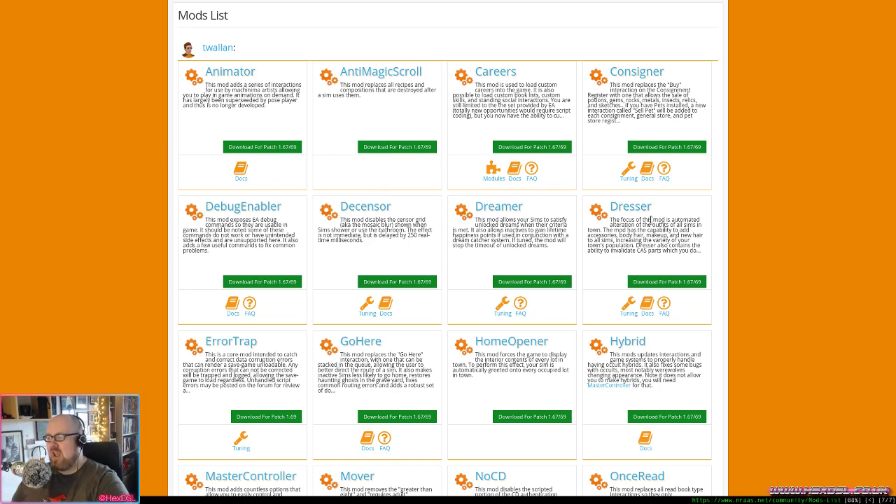
pyautogui.scroll(-1, 647, 222)
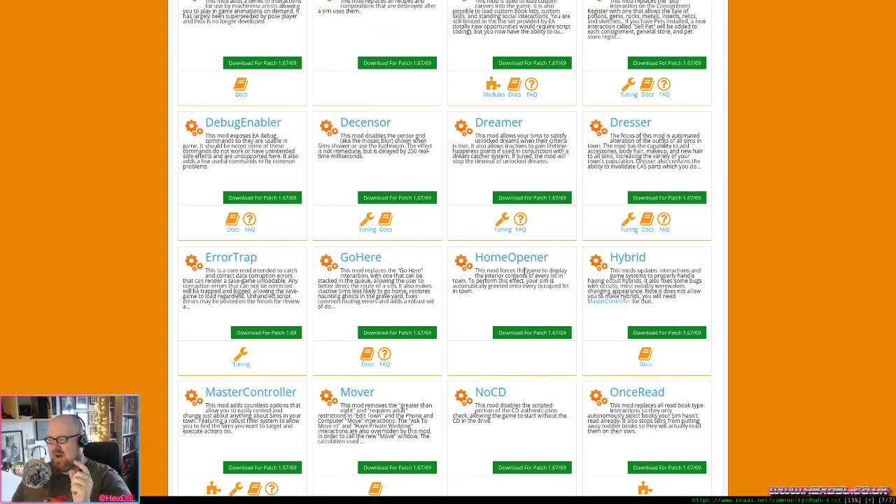
pyautogui.scroll(-3, 415, 323)
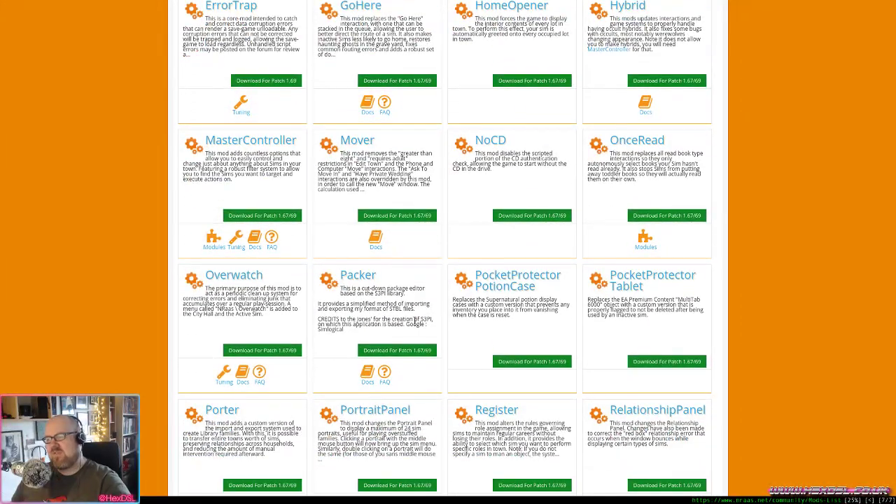
pyautogui.scroll(-1, 415, 320)
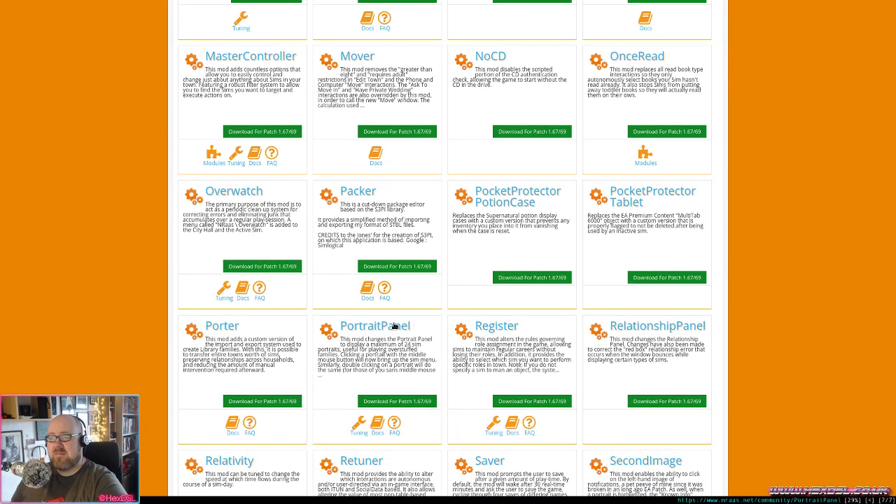
pyautogui.scroll(2, 386, 320)
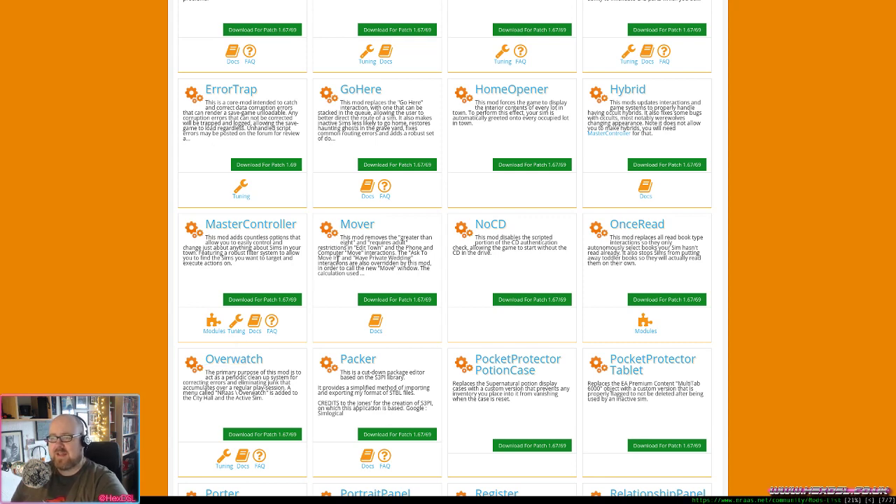
pyautogui.moveTo(267, 134); pyautogui.dragTo(169, 158)
pyautogui.click(169, 158)
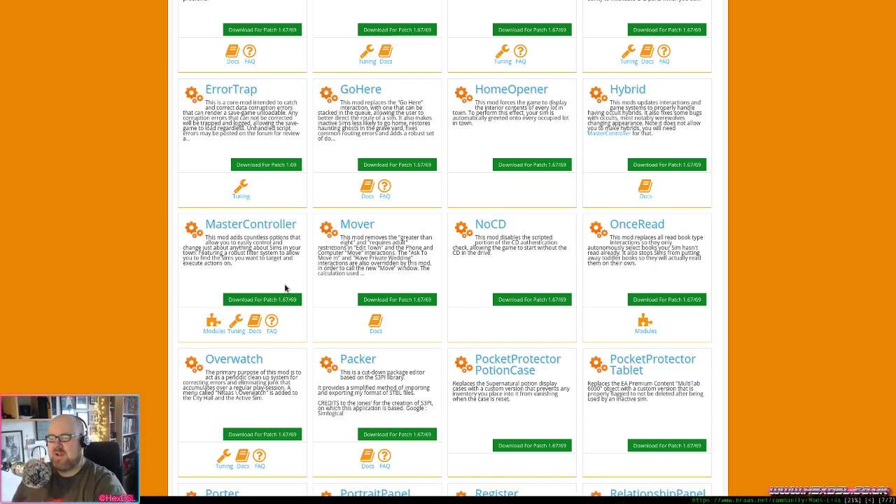
pyautogui.scroll(-3, 284, 287)
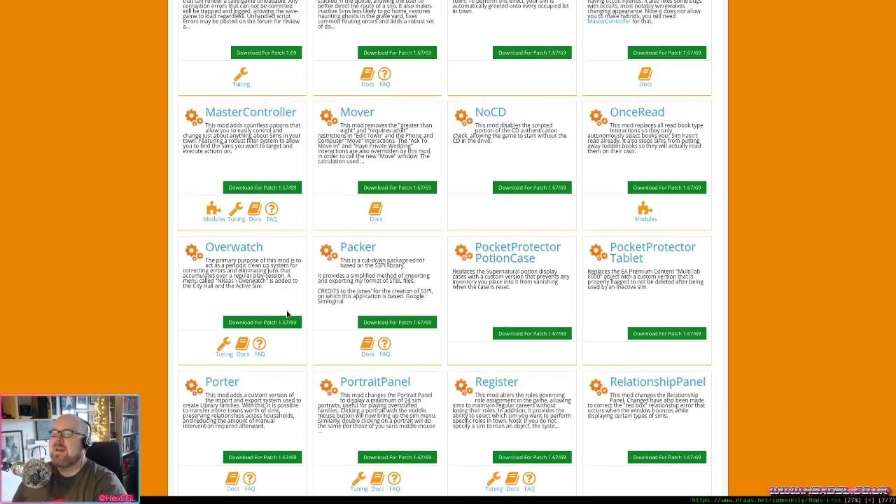
pyautogui.moveTo(275, 298); pyautogui.dragTo(205, 259)
pyautogui.click(124, 280)
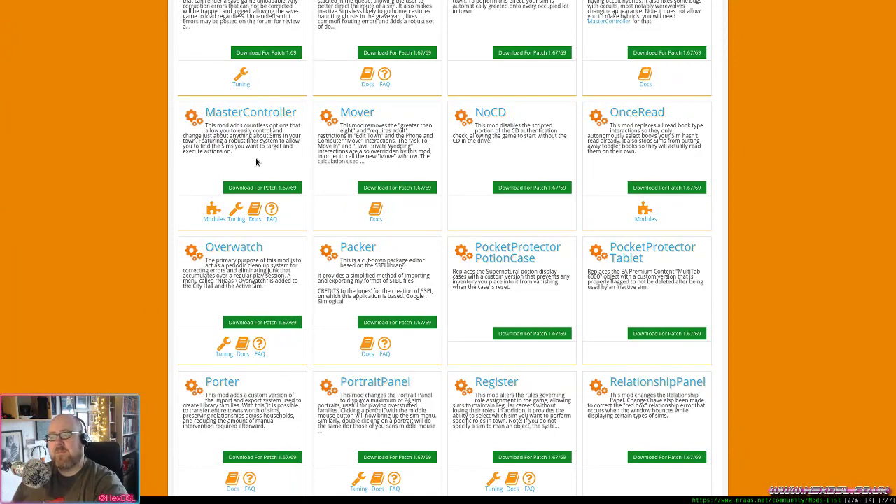
pyautogui.scroll(8, 534, 362)
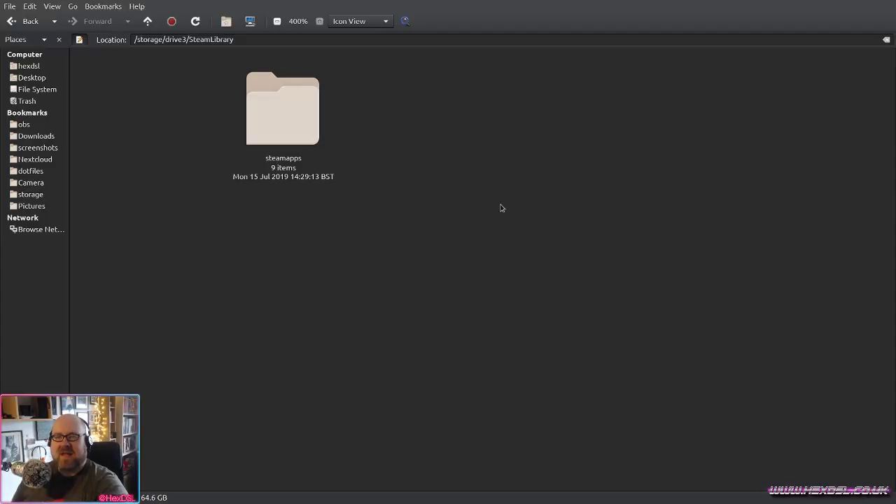
# Step: Switch to the file manager and view The Sims 3 installation folder in /storage/drive3/SteamLibrary/steamapps/common
pyautogui.hotkey('alt', 'Left')
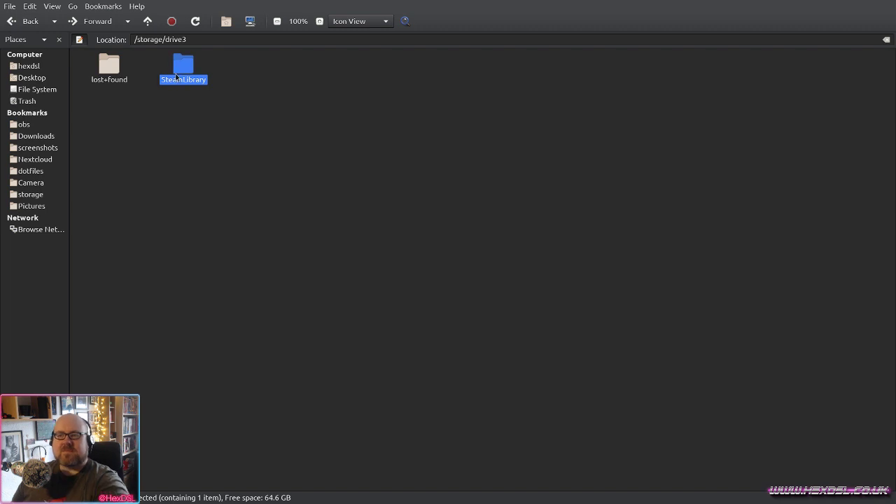
pyautogui.doubleClick(178, 75)
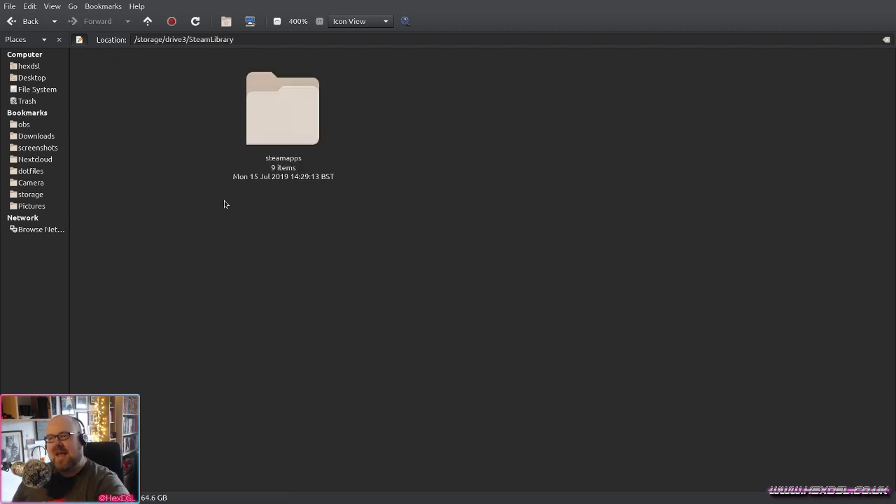
pyautogui.doubleClick(277, 133)
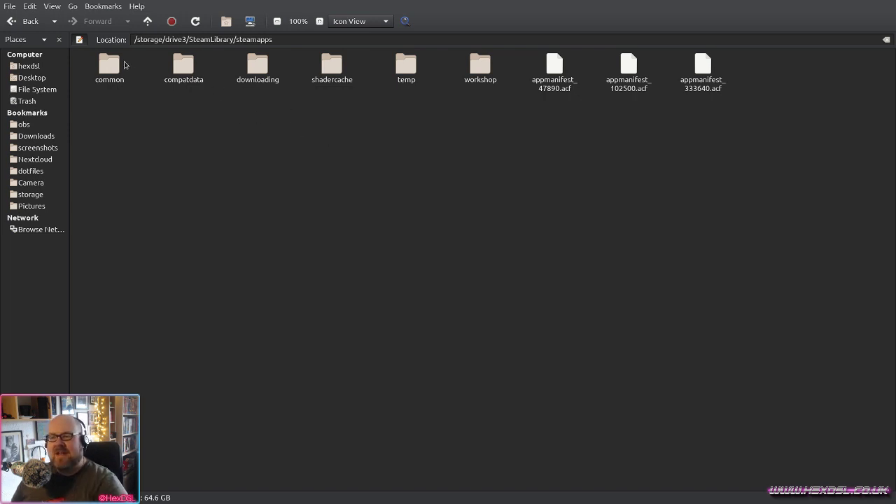
pyautogui.click(103, 67)
pyautogui.doubleClick(102, 67)
pyautogui.hotkey('alt', 'Left')
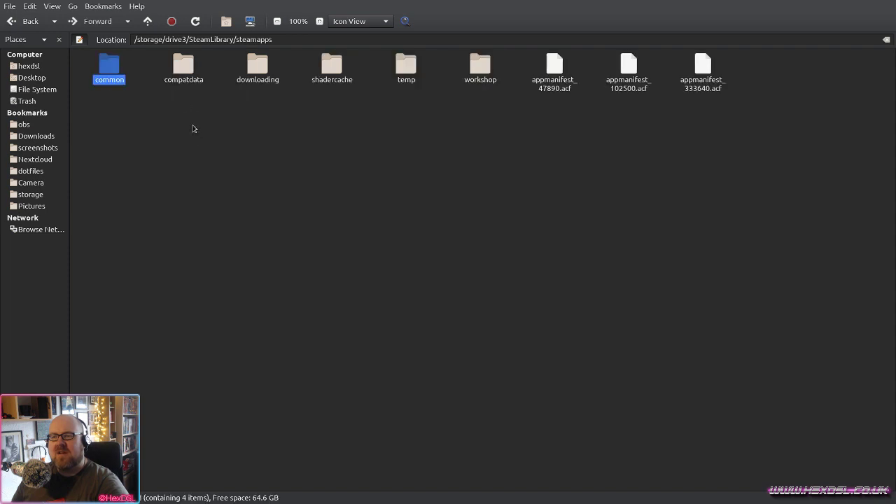
pyautogui.doubleClick(112, 66)
pyautogui.doubleClick(256, 66)
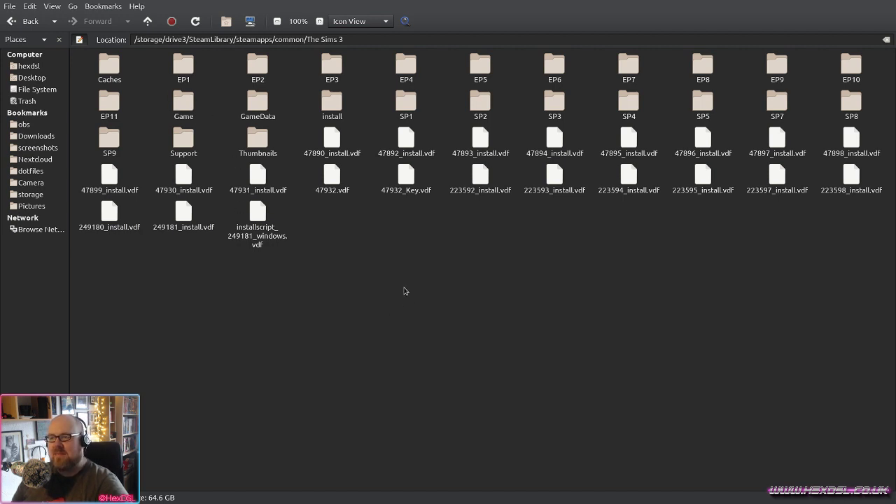
# Step: Return to the steamapps folder and open the game's Proton data folder, compatdata/47890
pyautogui.hotkey('alt', 'Up')
pyautogui.hotkey('alt', 'Up')
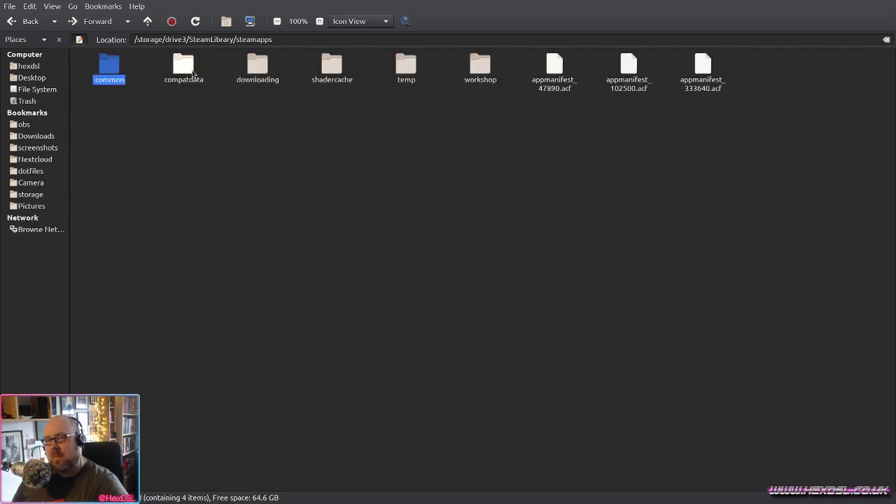
pyautogui.doubleClick(192, 73)
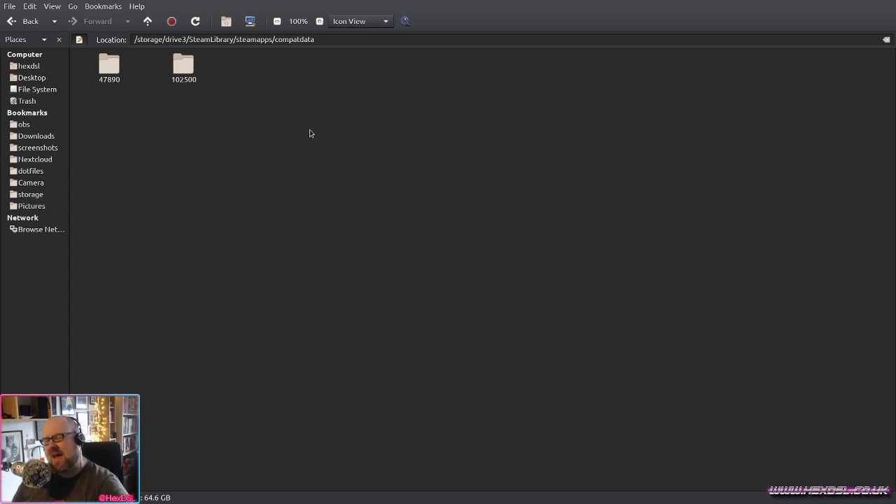
pyautogui.click(110, 74)
pyautogui.doubleClick(110, 74)
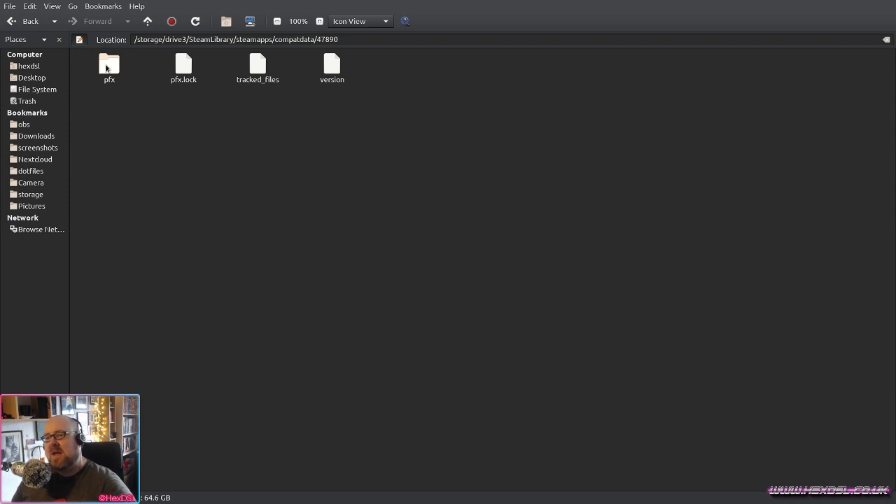
# Step: Within the 47890 folder, open the Windows user's documents at pfx/drive_c/users/steamuser/My Documents
pyautogui.doubleClick(110, 69)
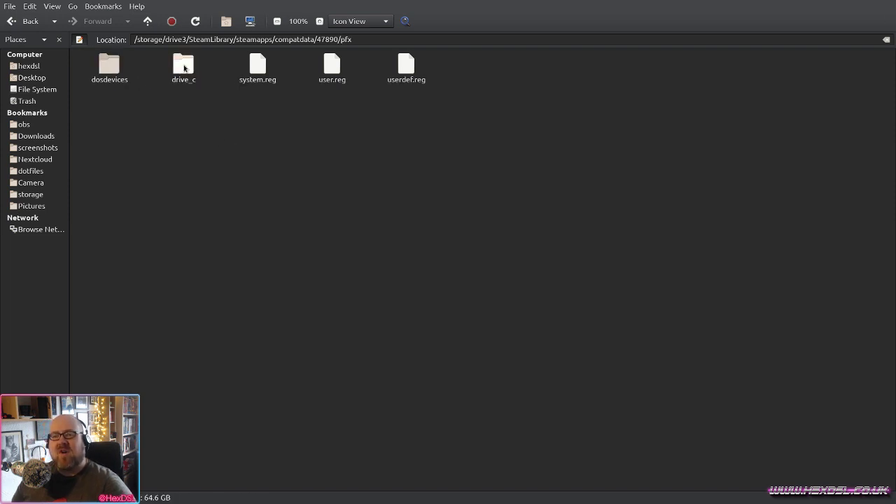
pyautogui.doubleClick(184, 68)
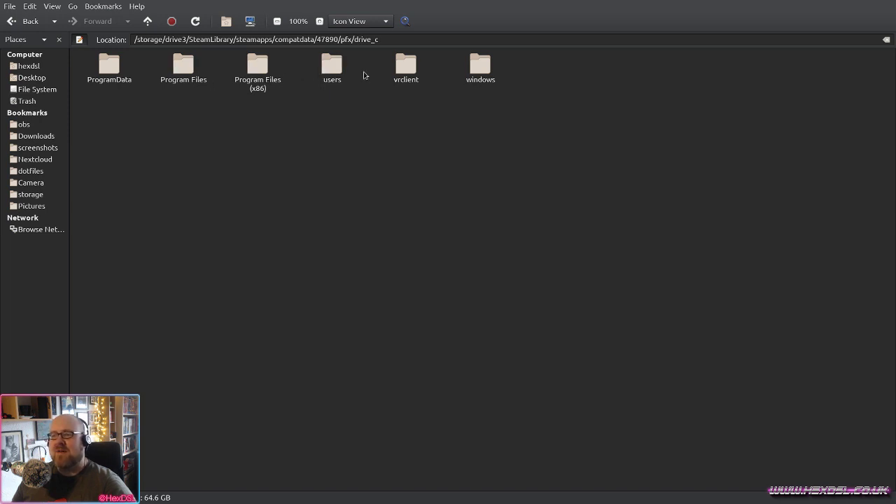
pyautogui.doubleClick(331, 67)
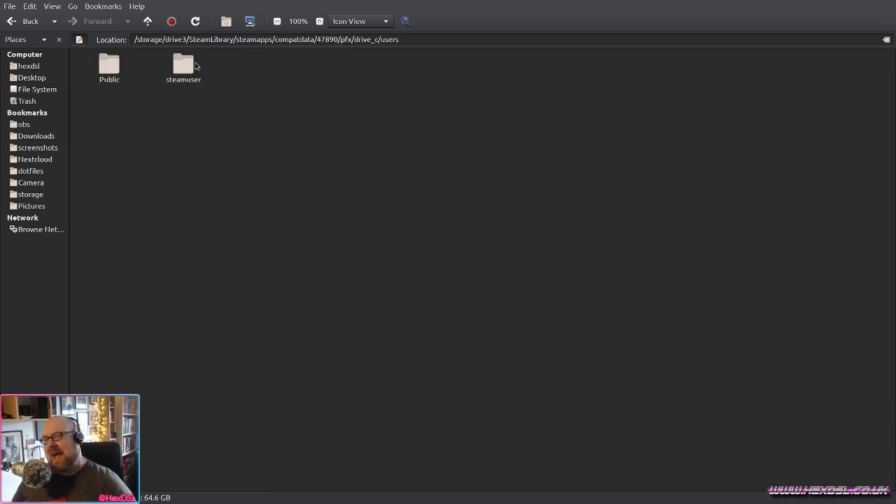
pyautogui.click(188, 65)
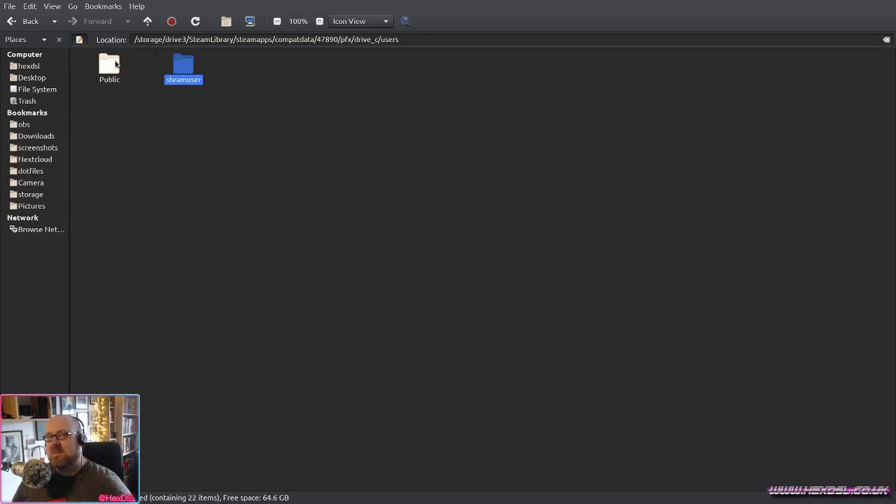
pyautogui.doubleClick(182, 69)
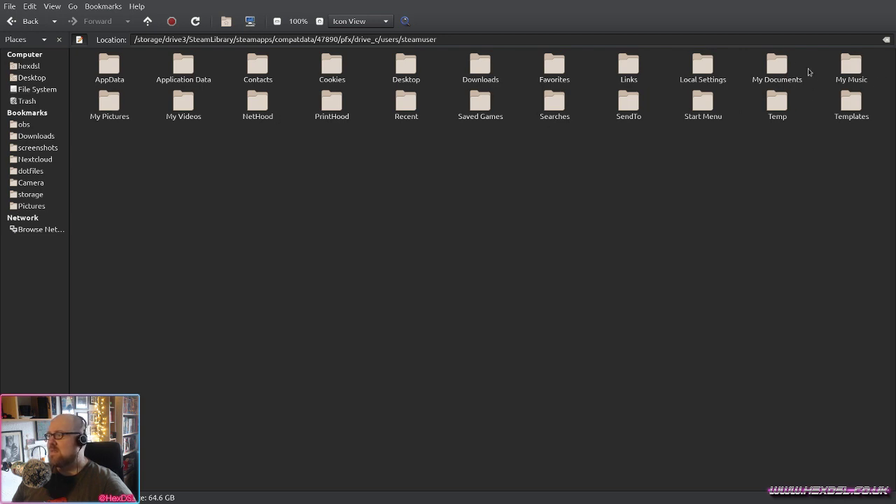
pyautogui.doubleClick(777, 65)
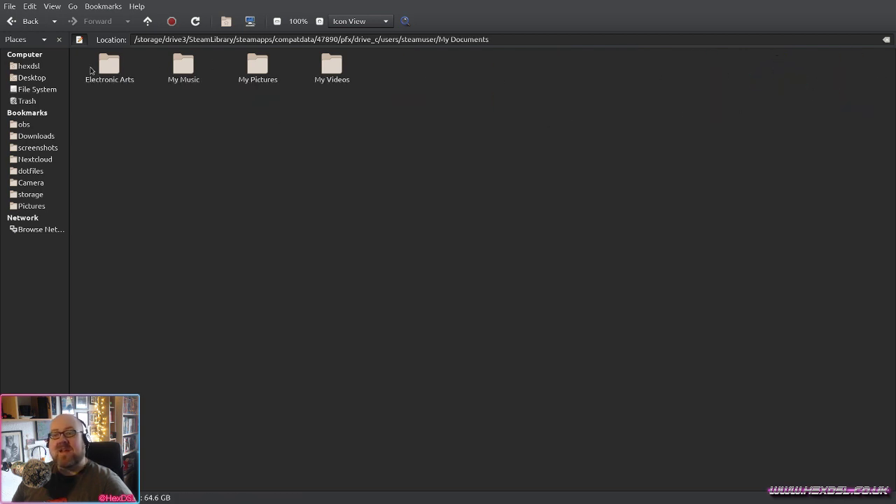
# Step: Open the Electronic Arts folder inside My Documents
pyautogui.doubleClick(110, 65)
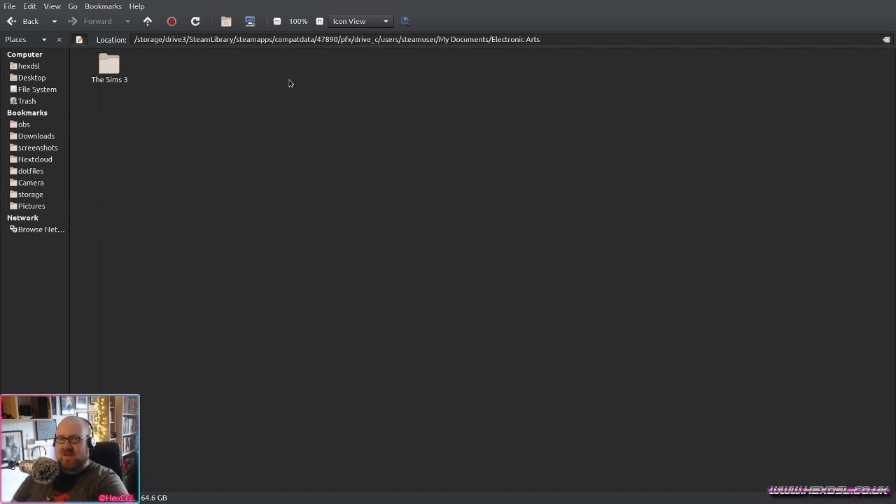
# Step: Switch to Steam, open The Sims 3's store page from the library and highlight the app ID in its address
pyautogui.hotkey('alt', 'Tab')
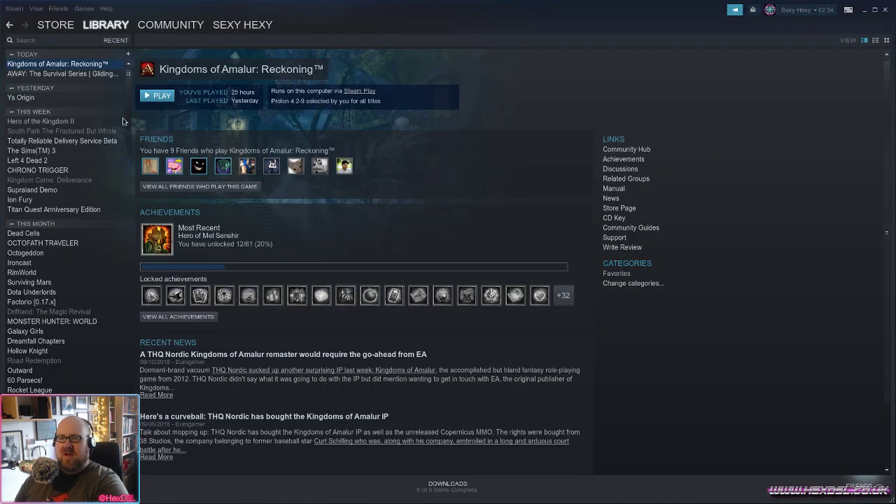
pyautogui.click(42, 150)
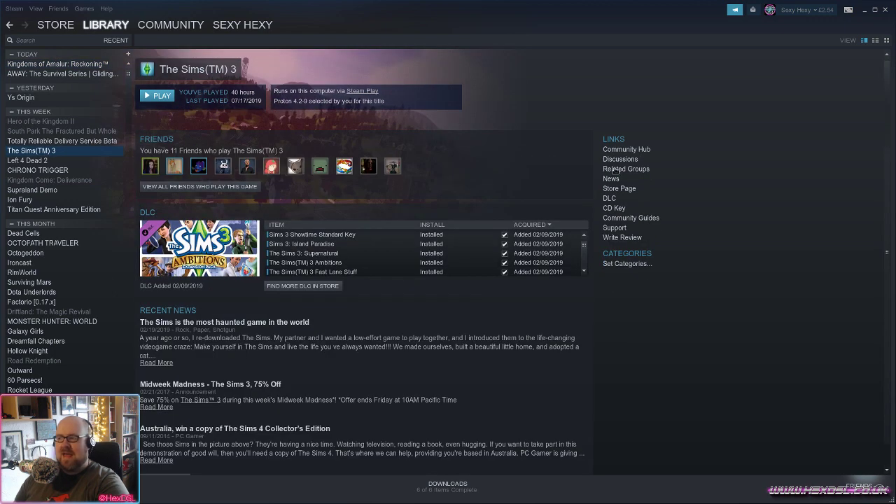
pyautogui.click(629, 189)
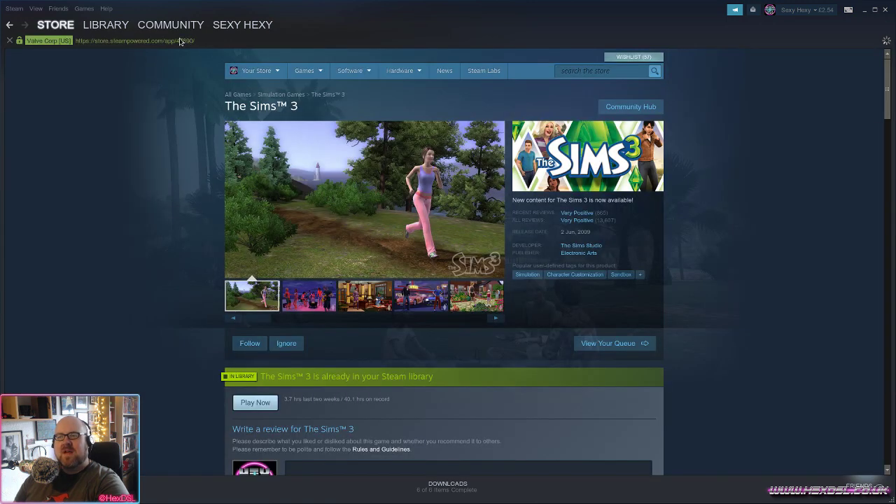
pyautogui.moveTo(175, 41); pyautogui.dragTo(198, 43)
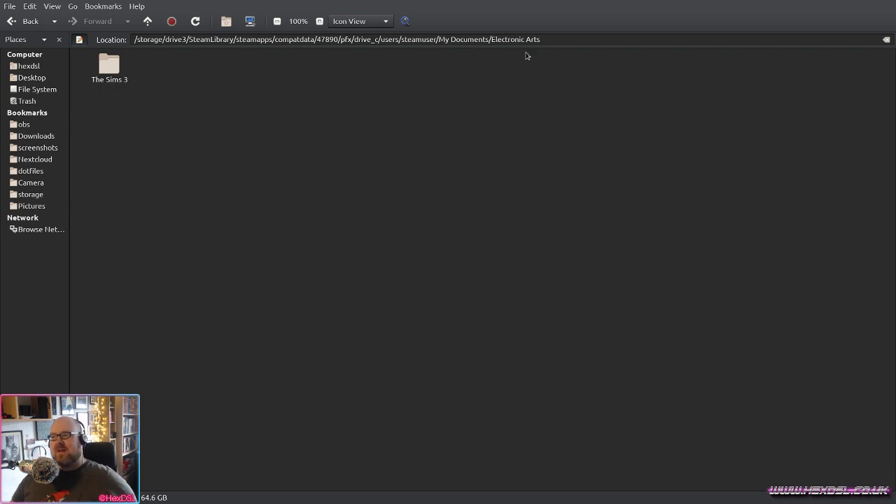
# Step: Back in the file manager, open The Sims 3 folder within Electronic Arts and its Mods subfolder
pyautogui.doubleClick(116, 68)
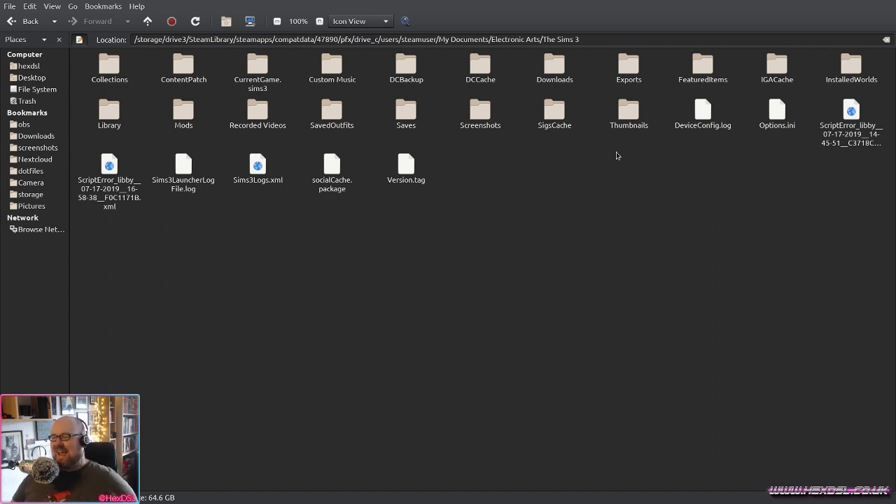
pyautogui.click(208, 120)
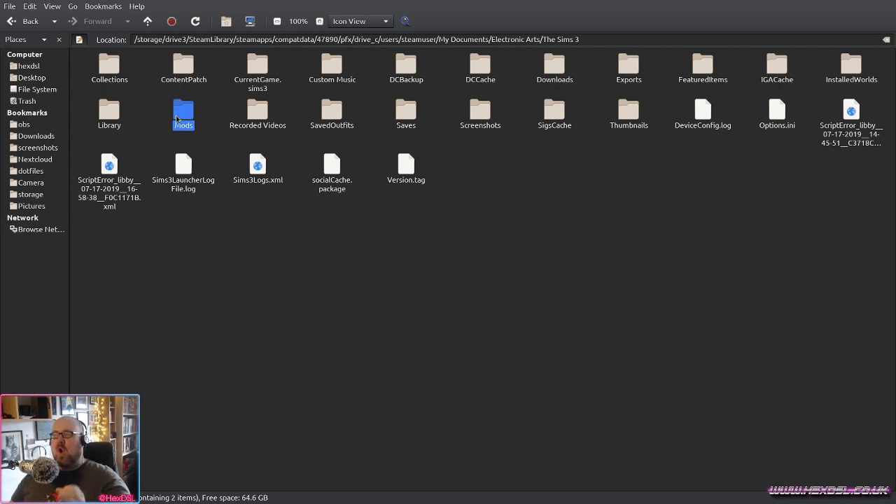
pyautogui.doubleClick(178, 117)
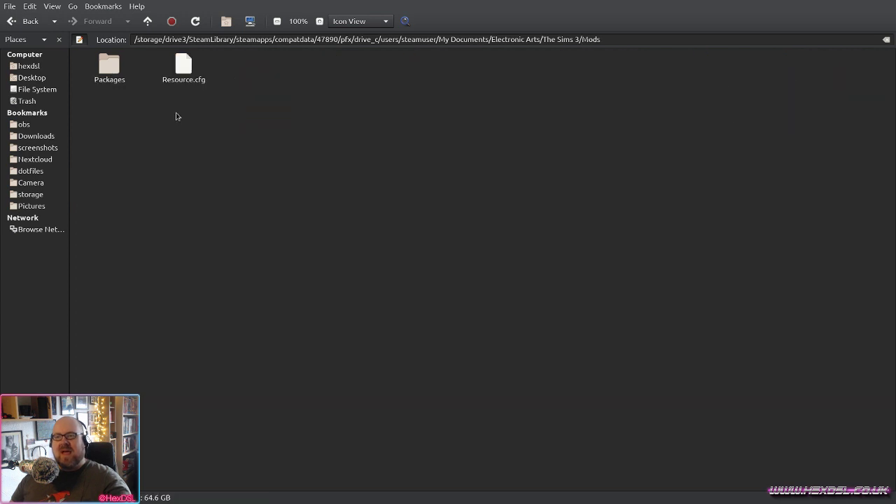
# Step: Open Resource.cfg in Neovim and examine the full list of Priority and PackedFile entries, selecting the text
pyautogui.click(186, 74)
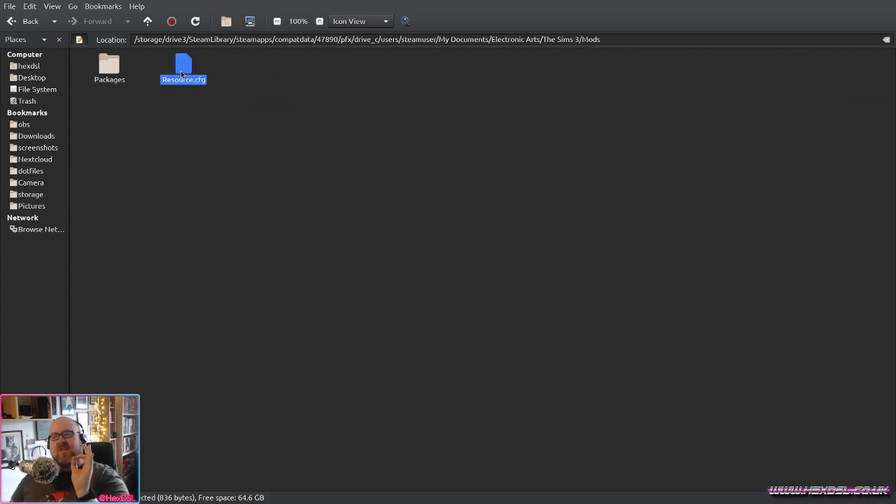
pyautogui.doubleClick(187, 77)
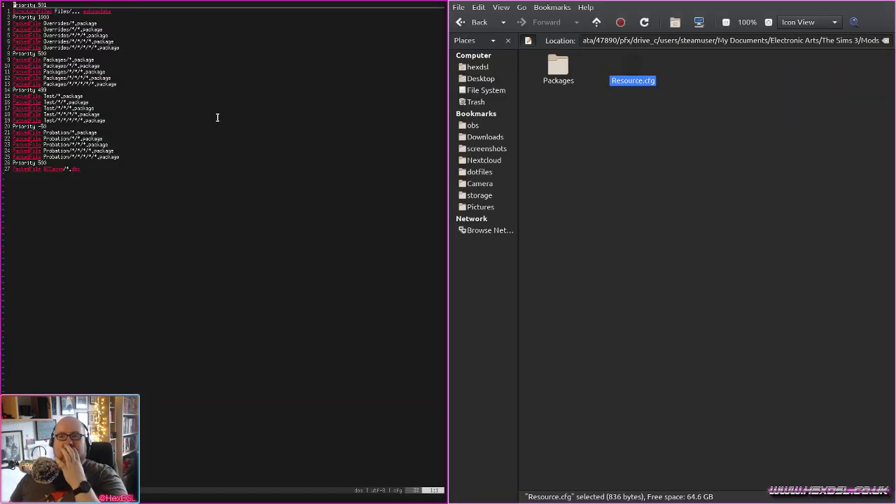
pyautogui.moveTo(179, 165); pyautogui.dragTo(127, 170)
pyautogui.press('Escape')
pyautogui.hotkey('shift', 'v')
pyautogui.press('g')
pyautogui.press('g')
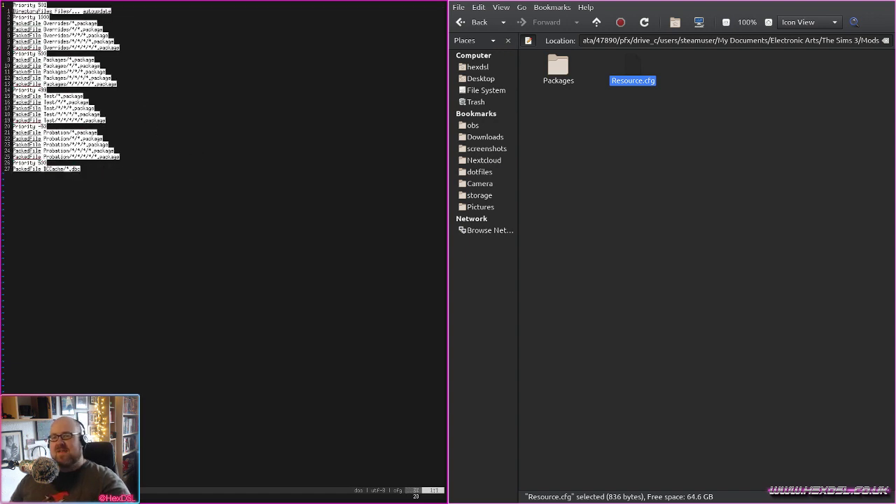
pyautogui.click(128, 170)
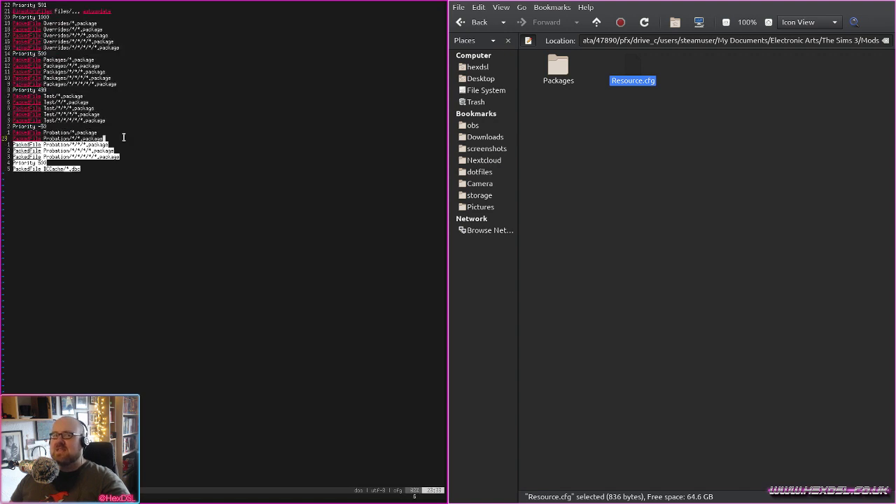
pyautogui.moveTo(101, 169); pyautogui.dragTo(12, 5)
pyautogui.click(122, 202)
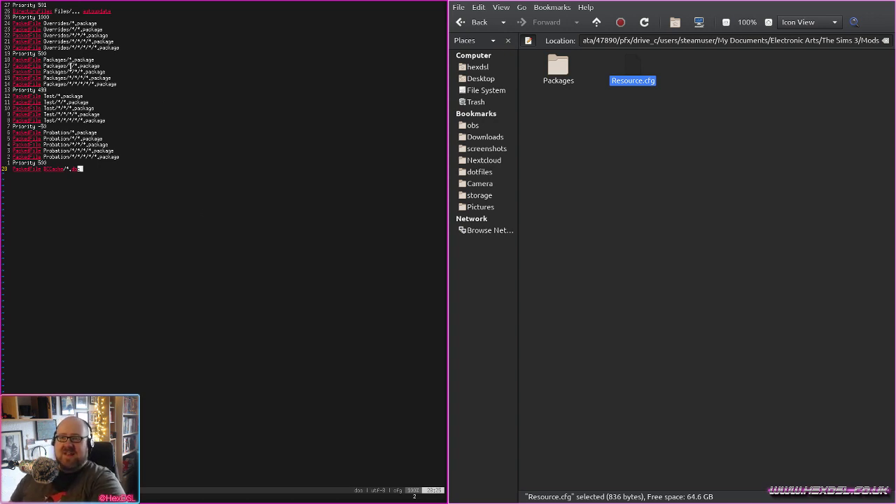
# Step: Highlight the PackedFile lines for the Packages folder in Resource.cfg and quit the editor without editing
pyautogui.moveTo(25, 61); pyautogui.dragTo(84, 84)
pyautogui.click(182, 103)
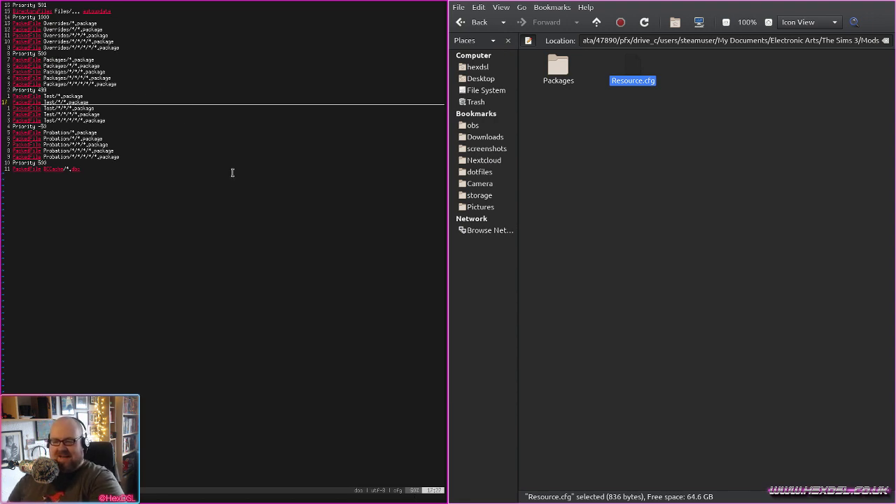
pyautogui.write(':q')
pyautogui.press('Return')
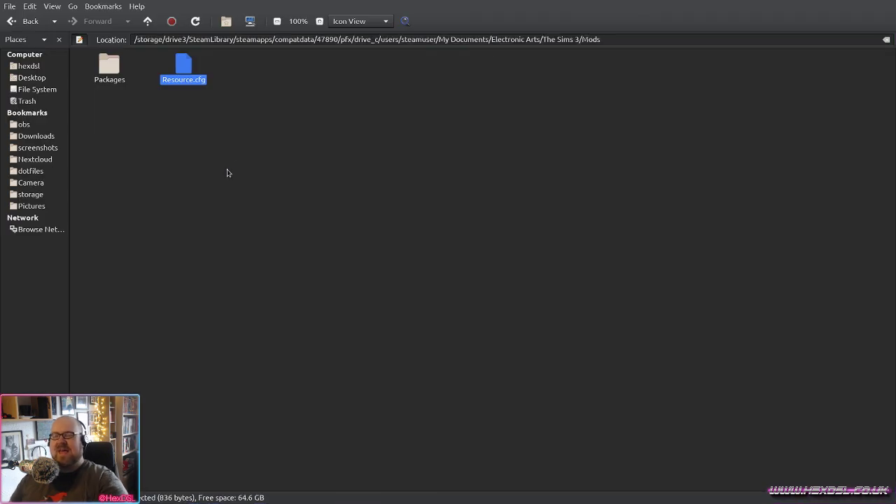
# Step: View the permissions of Resource.cfg in its properties, close the dialog and deselect the file
pyautogui.rightClick(174, 72)
pyautogui.rightClick(186, 65)
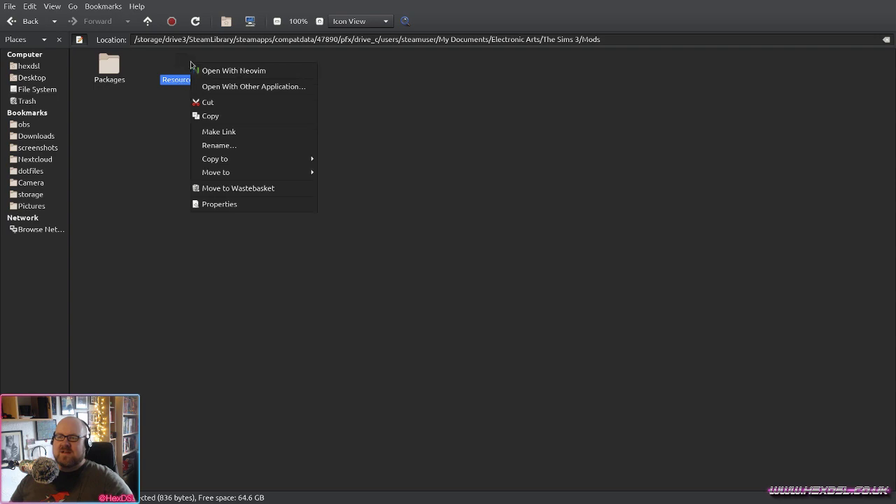
pyautogui.click(257, 204)
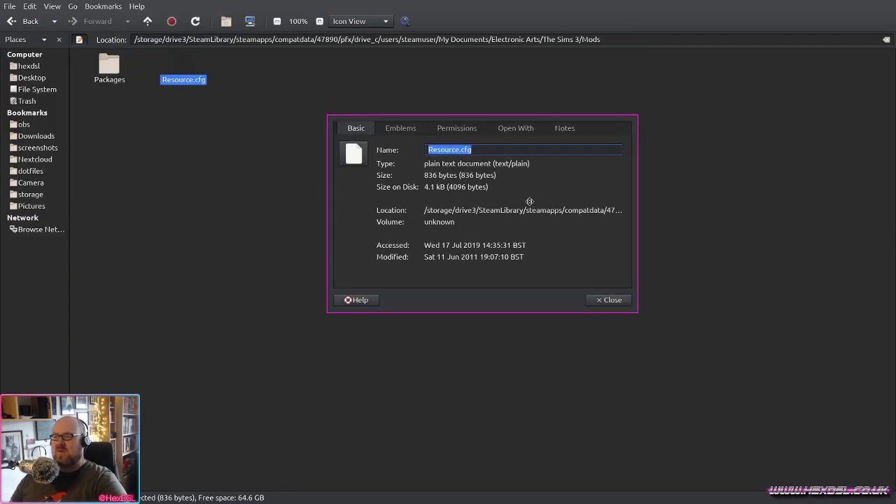
pyautogui.click(451, 128)
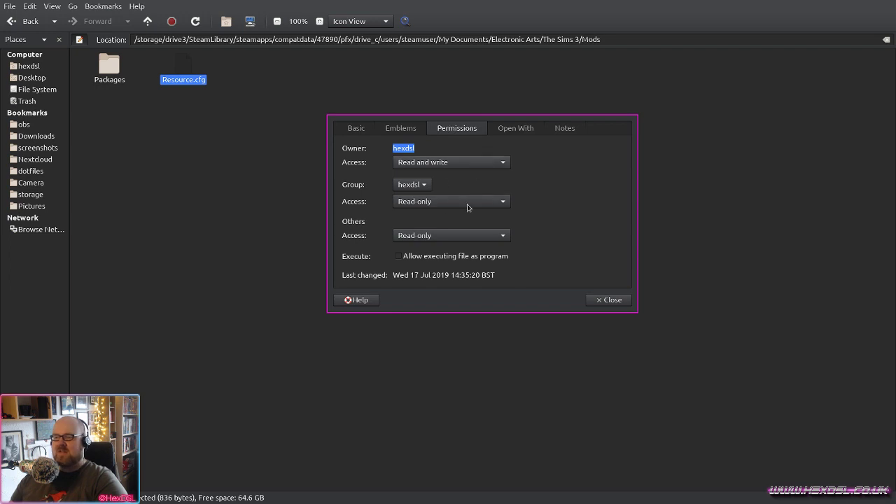
pyautogui.click(609, 300)
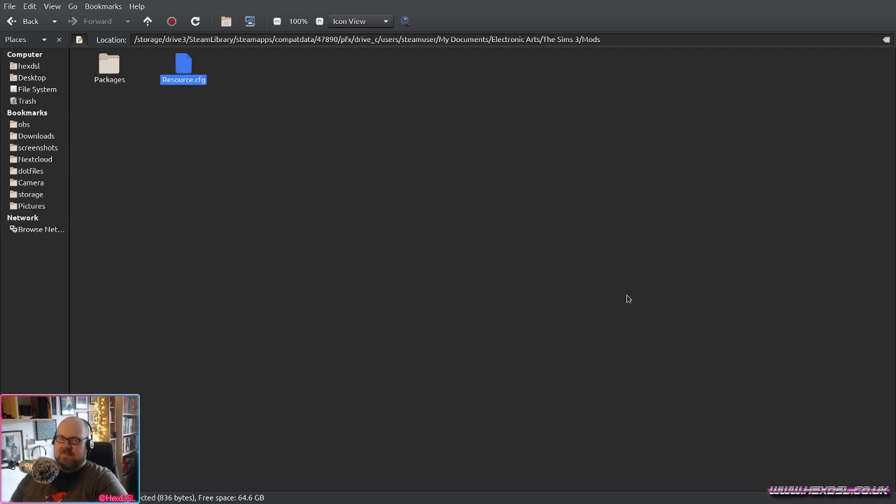
pyautogui.click(262, 188)
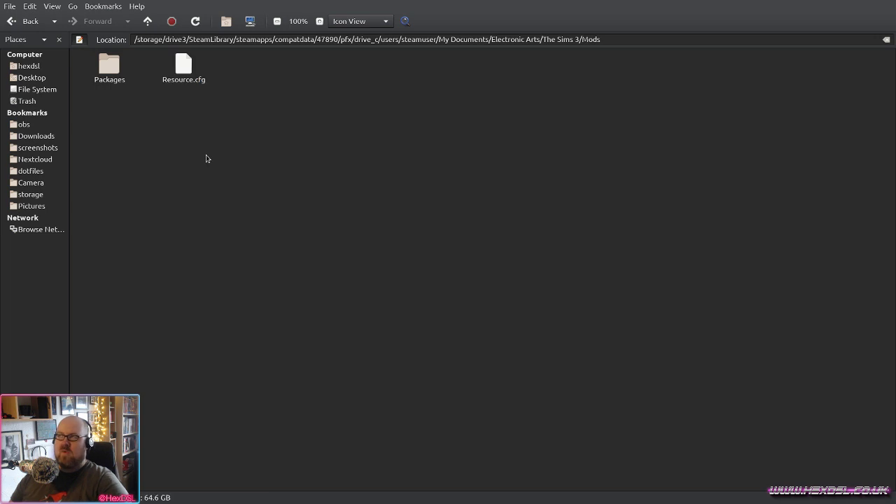
# Step: Open the Packages folder and point out the nointromaxis, NRaas_ErrorTrap and NRaas_Overwatch package files
pyautogui.doubleClick(110, 76)
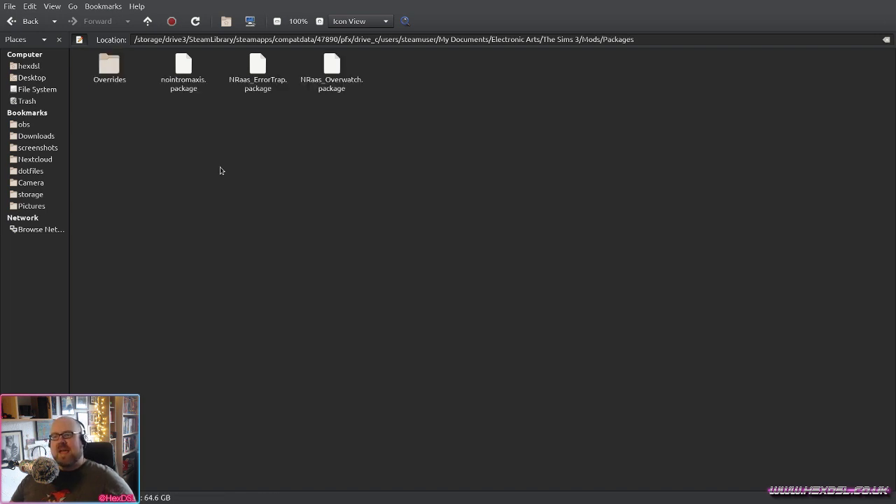
pyautogui.moveTo(199, 139); pyautogui.dragTo(359, 112)
pyautogui.click(277, 93)
pyautogui.click(324, 90)
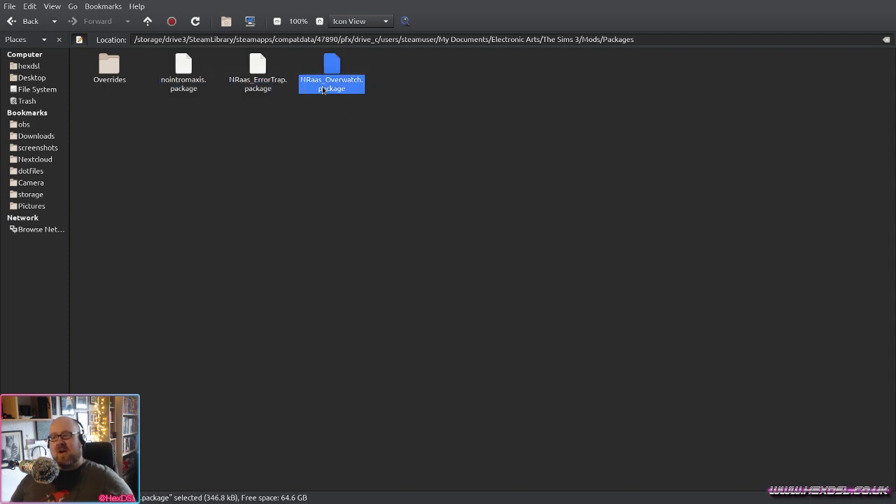
pyautogui.click(186, 91)
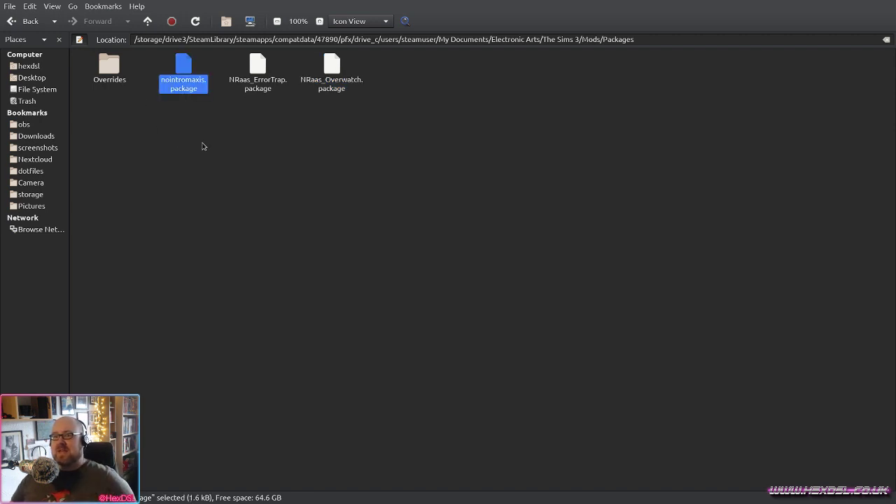
pyautogui.click(149, 114)
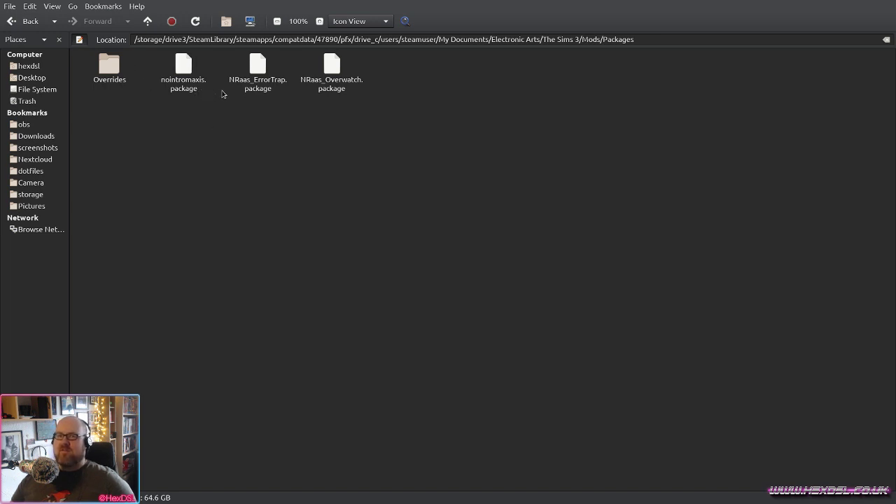
pyautogui.moveTo(236, 161); pyautogui.dragTo(184, 79)
pyautogui.click(184, 79)
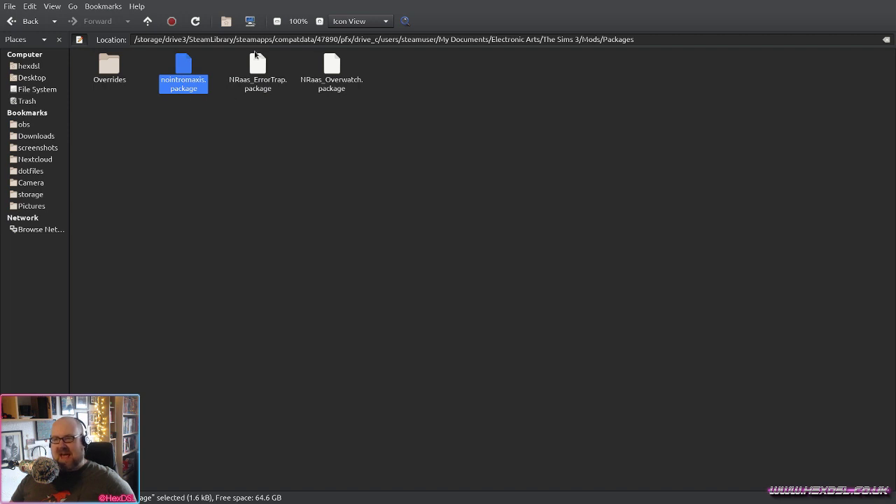
pyautogui.click(257, 62)
pyautogui.click(333, 82)
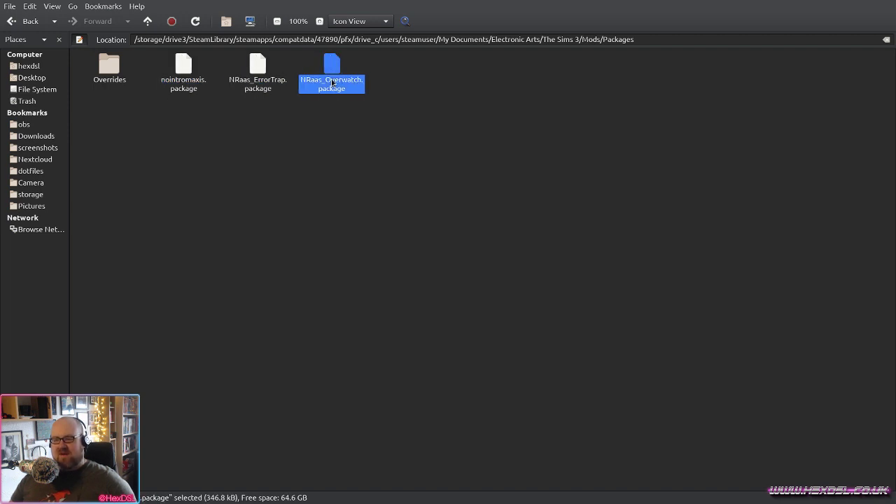
pyautogui.click(304, 197)
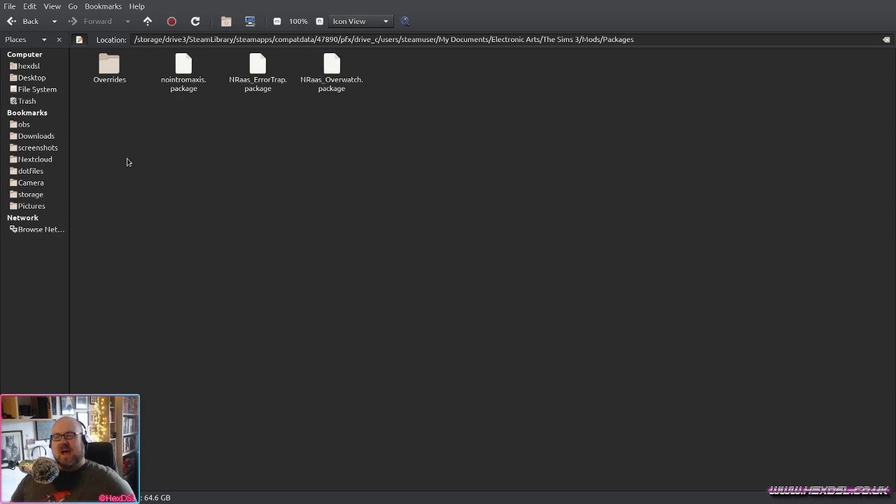
pyautogui.moveTo(259, 184); pyautogui.dragTo(254, 165)
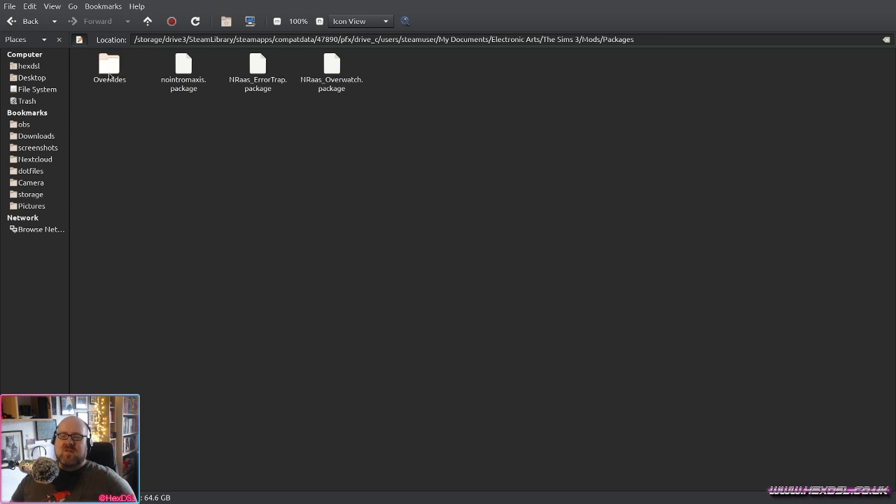
# Step: Look inside the Overrides folder and return to Packages
pyautogui.click(110, 69)
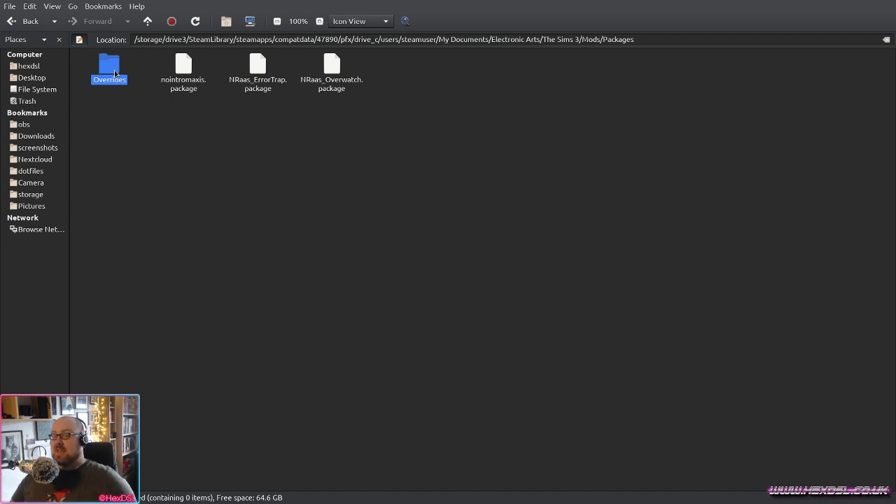
pyautogui.doubleClick(115, 73)
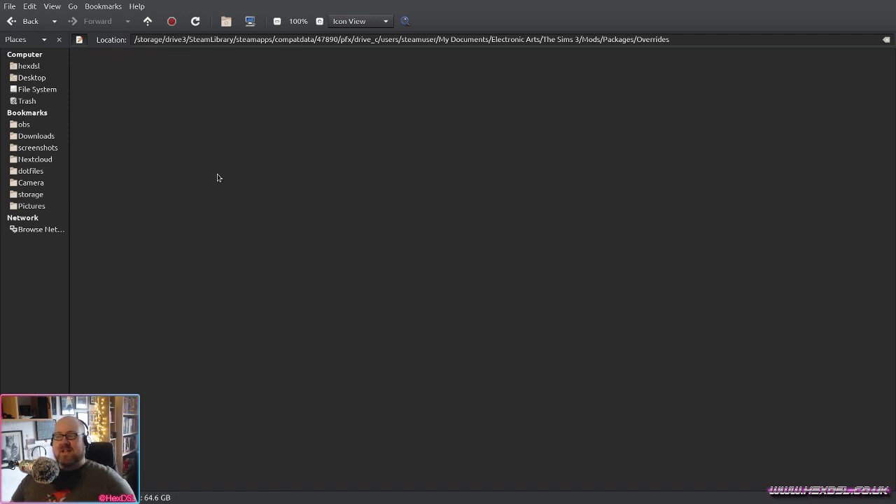
pyautogui.hotkey('alt', 'Left')
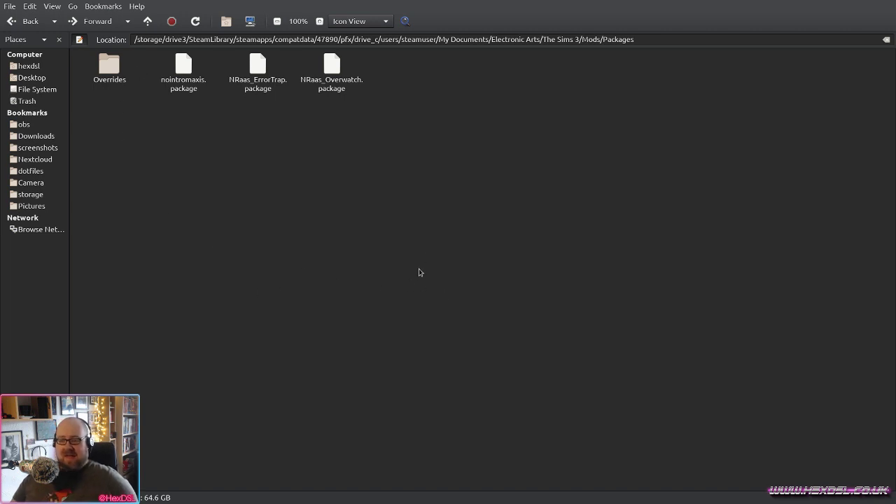
# Step: Go back up to The Sims 3 documents folder and select socialCache.package
pyautogui.hotkey('alt', 'Left')
pyautogui.hotkey('alt', 'Left')
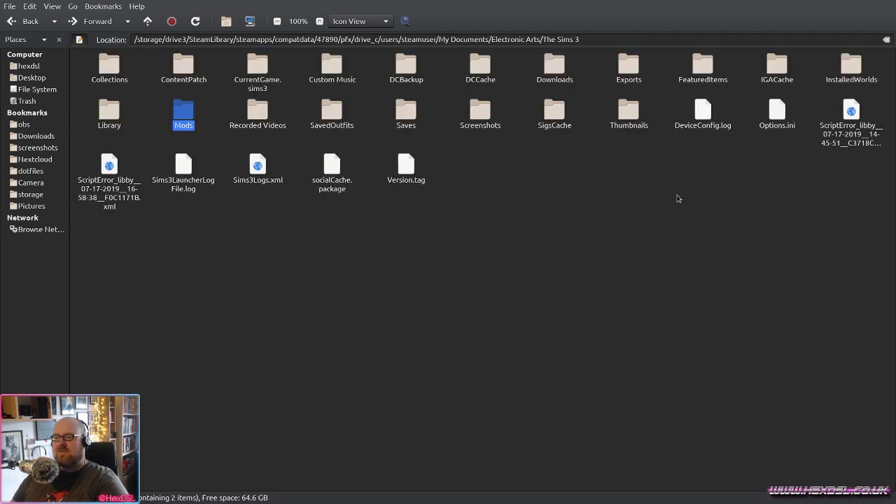
pyautogui.click(177, 231)
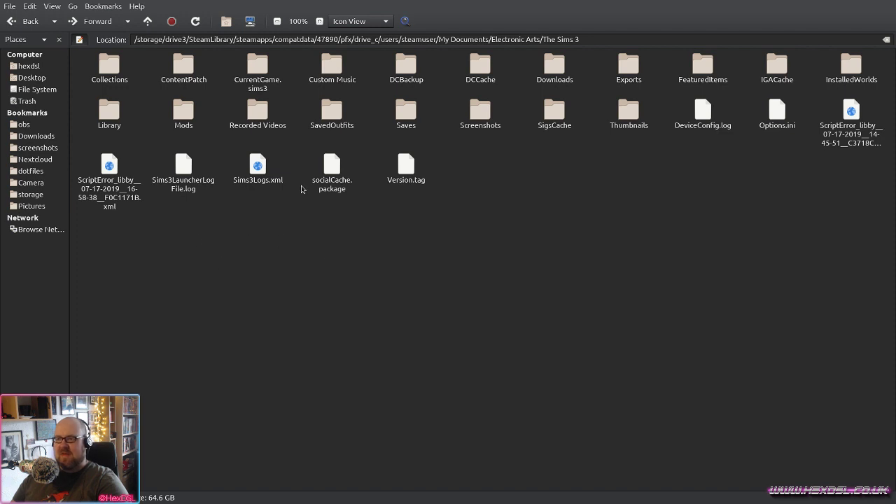
pyautogui.click(336, 163)
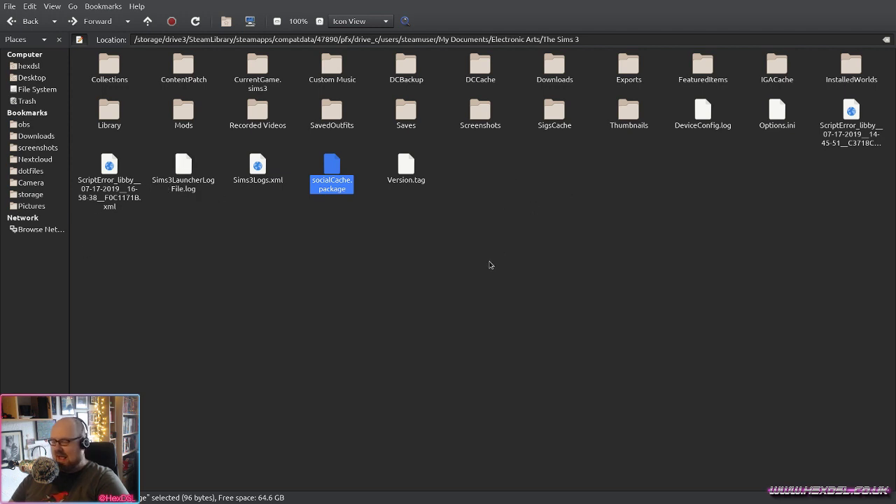
# Step: Switch to Steam and launch The Sims 3, continuing despite the unofficial modification warning and dismissing the Mod Scripts Found list
pyautogui.hotkey('alt', 'Tab')
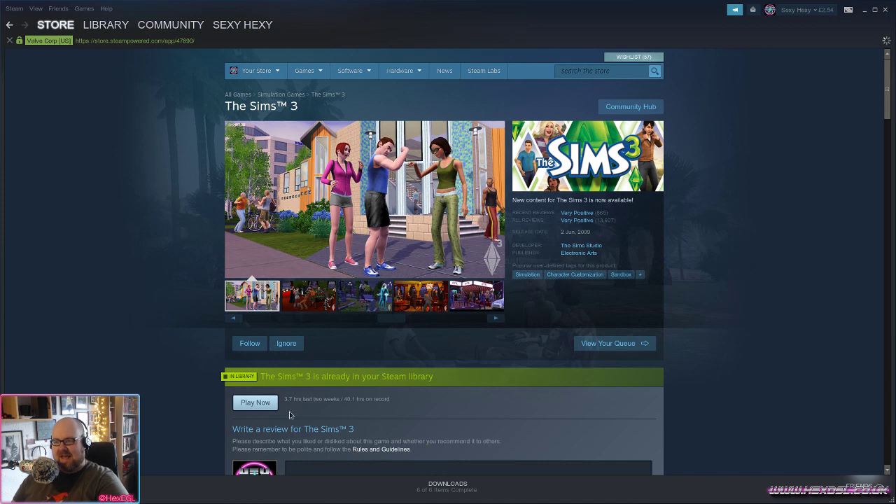
pyautogui.click(246, 410)
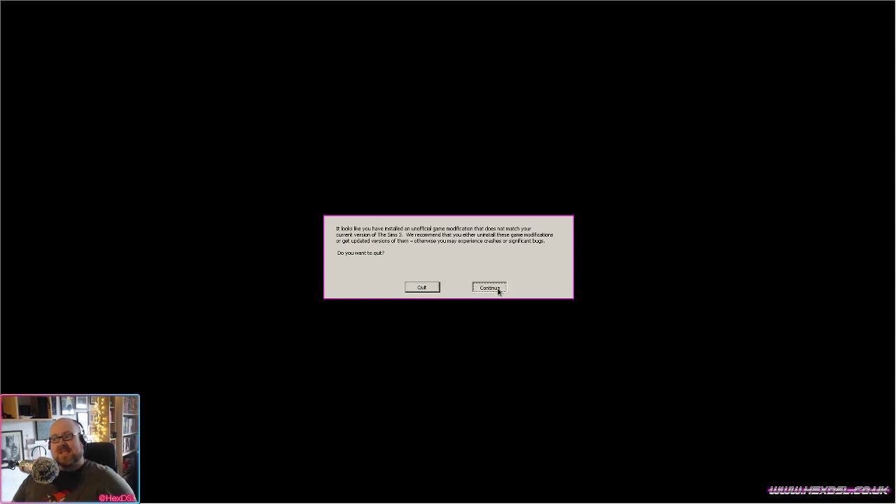
pyautogui.click(490, 288)
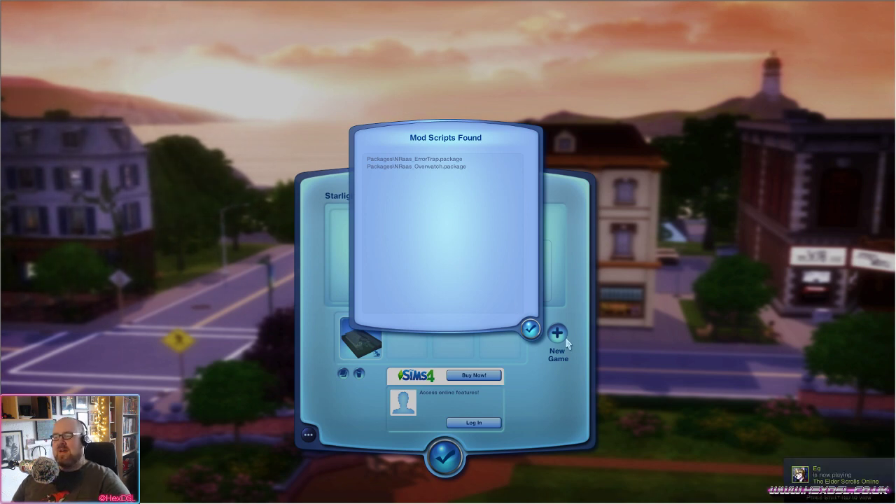
pyautogui.click(528, 333)
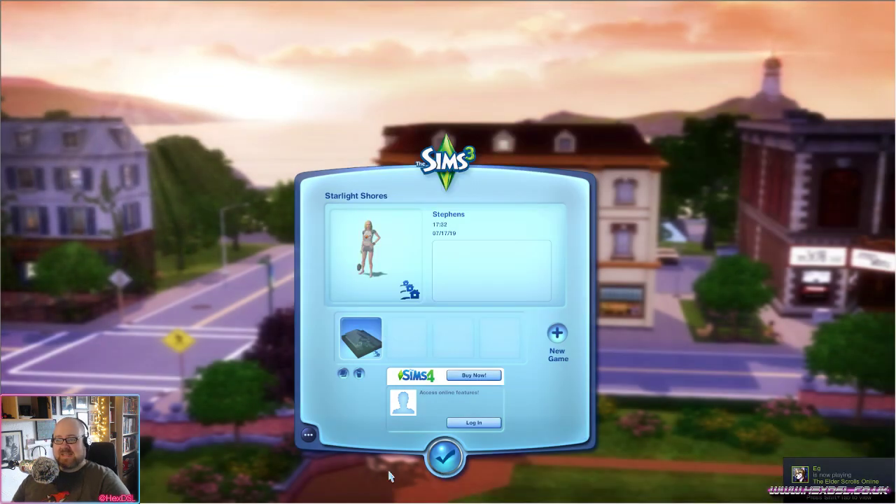
# Step: Quit The Sims 3 from its main menu and confirm the exit
pyautogui.click(308, 435)
pyautogui.click(314, 362)
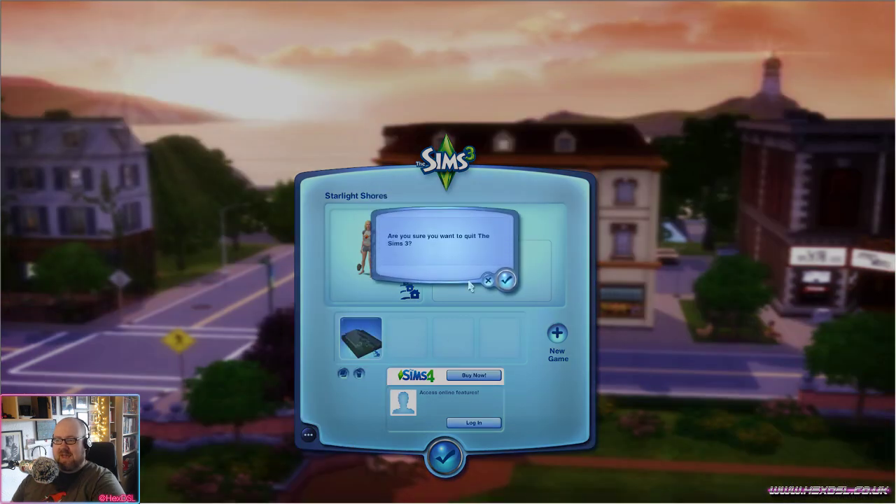
pyautogui.click(505, 273)
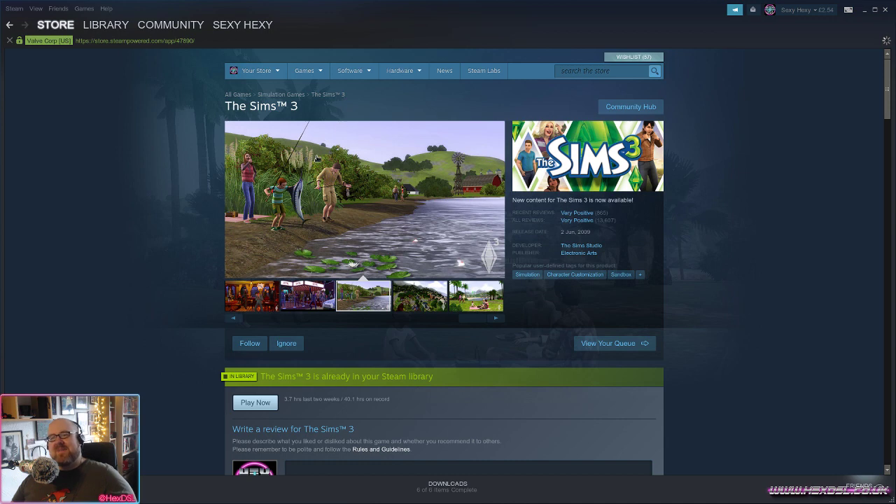
pyautogui.moveTo(624, 226); pyautogui.dragTo(658, 241)
pyautogui.click(767, 246)
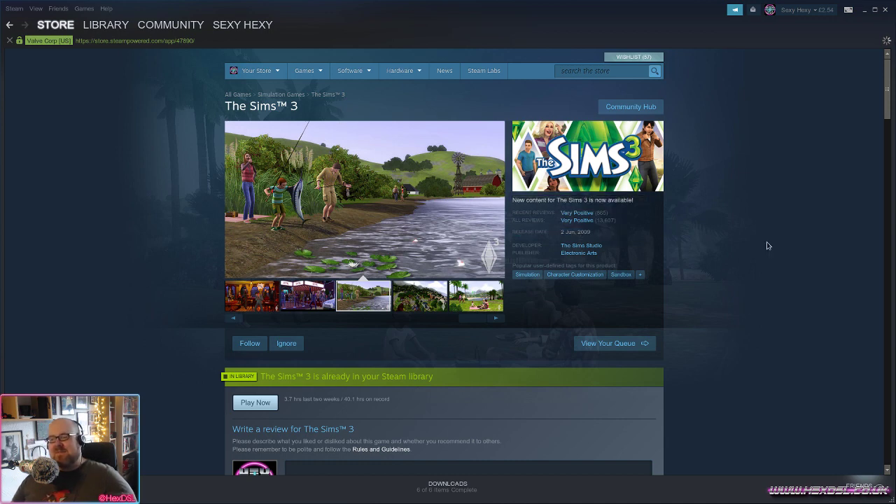